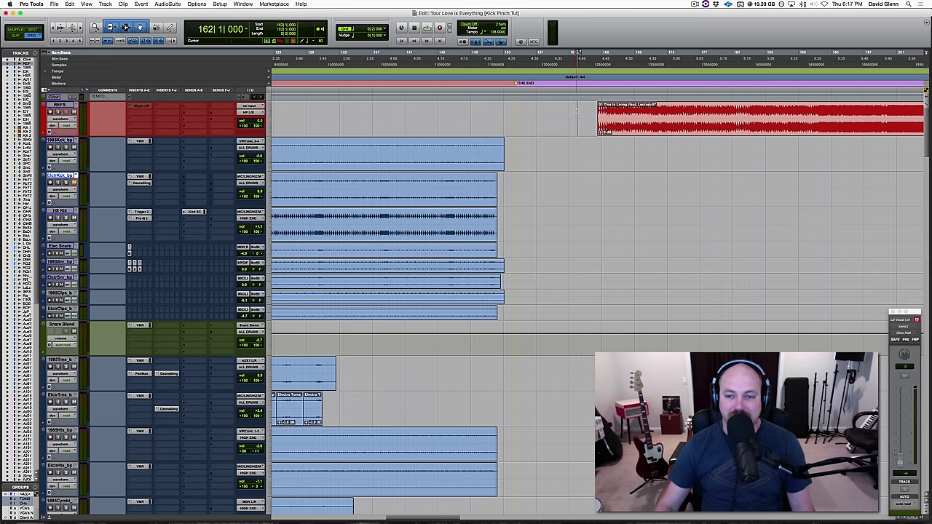
- Select the HS Klk and ElctrKck_bp kick tracks together from bar 142
click(434, 119)
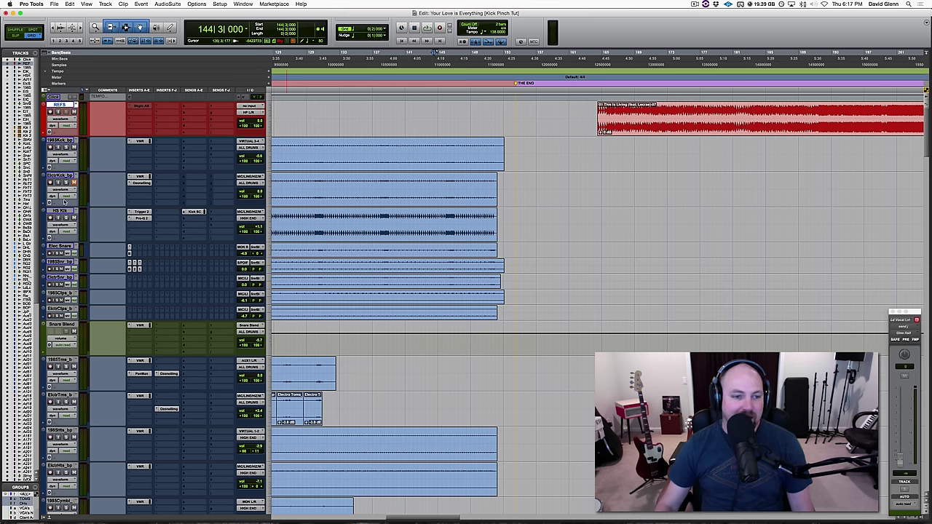
click(63, 212)
click(413, 221)
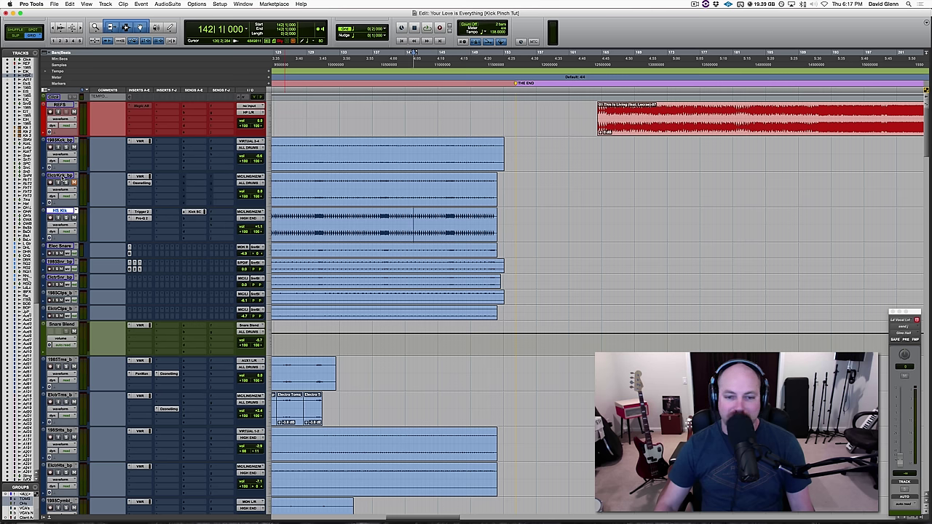
shift+click(59, 176)
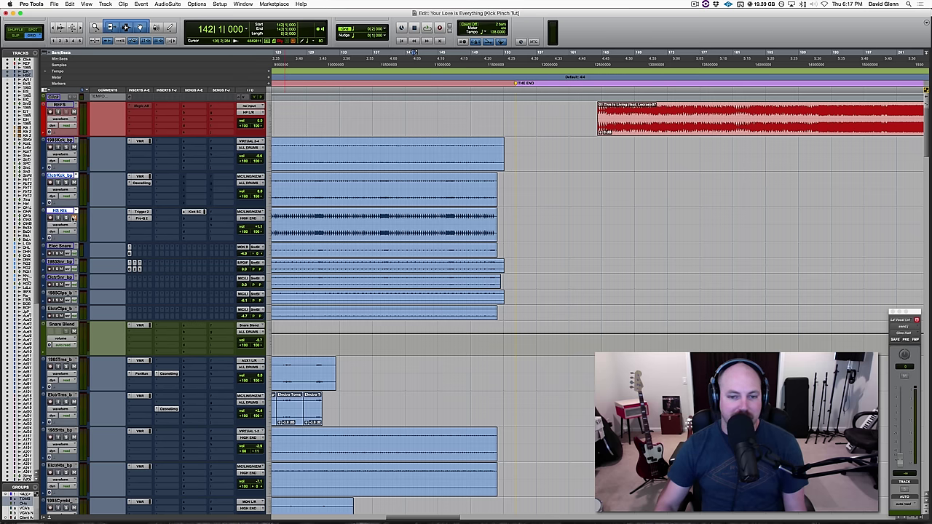
- Play both kick tracks from bar 142 twice to compare them
key(space)
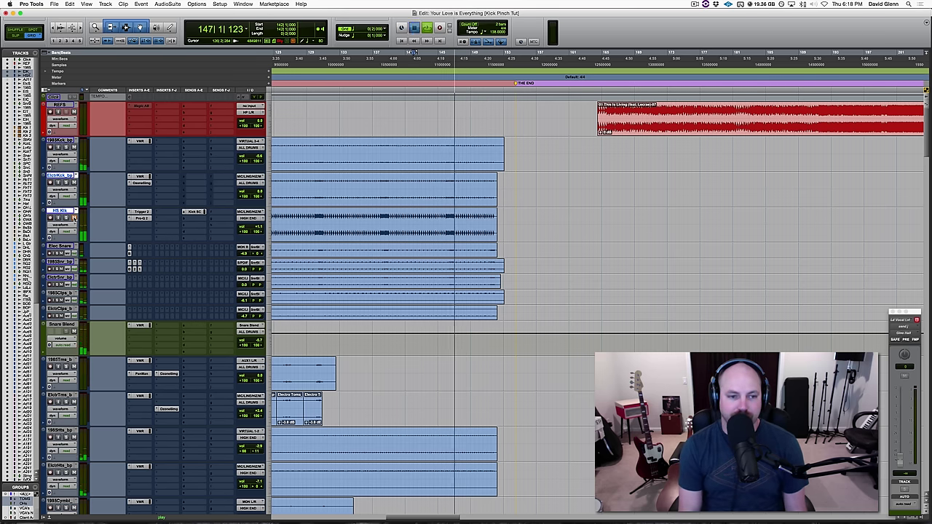
key(space)
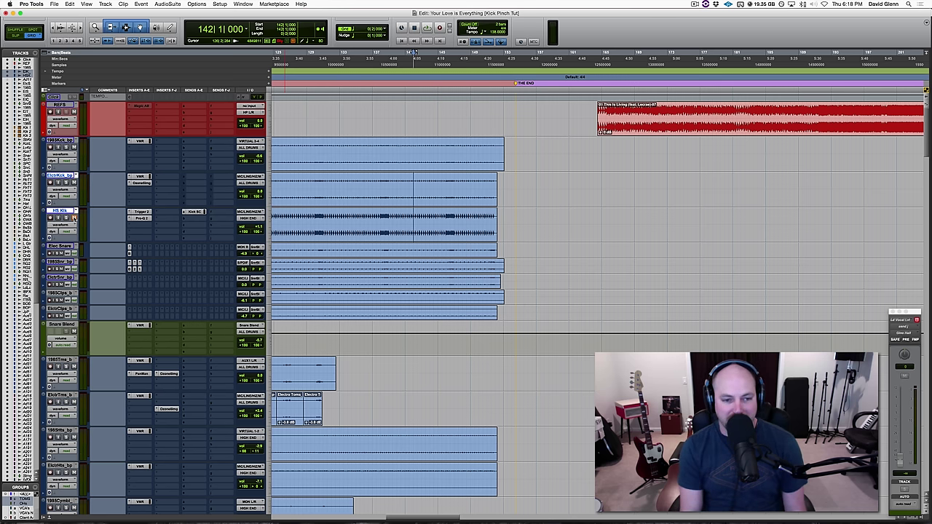
key(space)
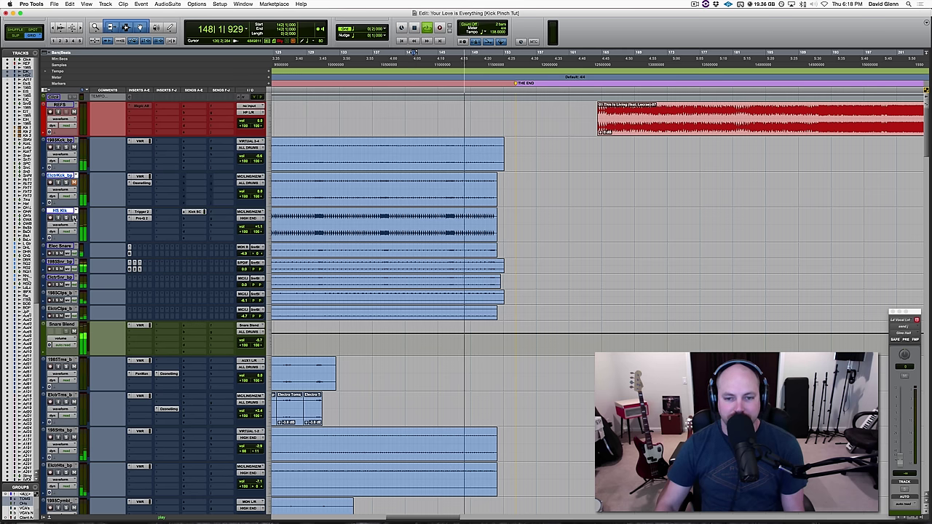
key(space)
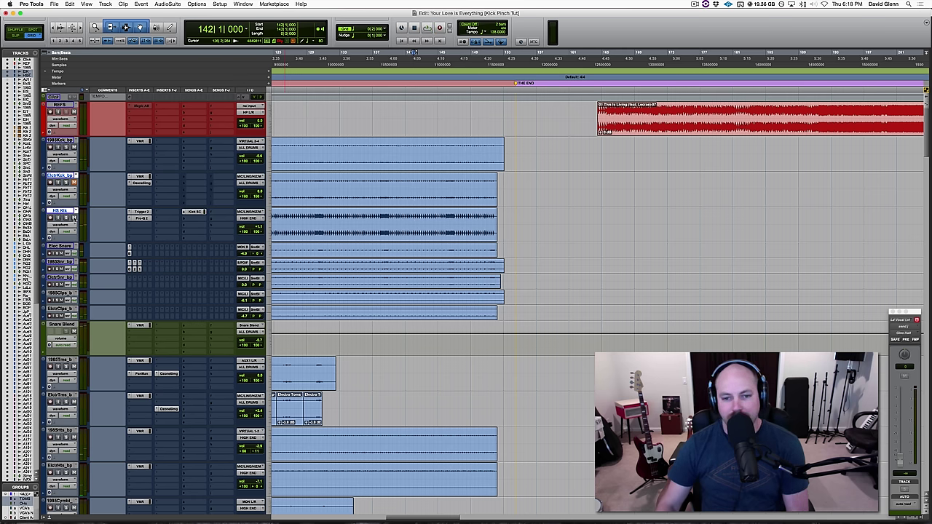
- Zoom in on the reference song's start near bar 164, audition it, and select the first kick hit
click(461, 116)
key(super+bracketright)
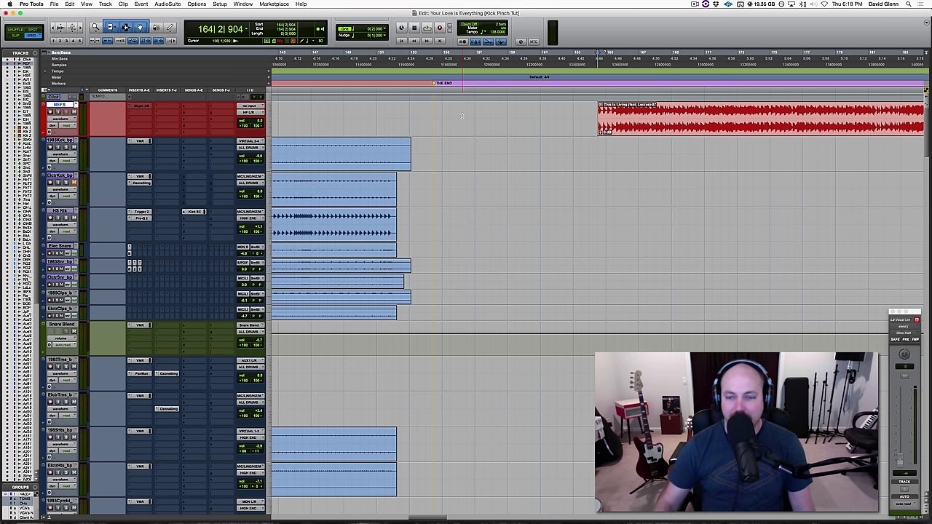
key(super+bracketright)
key(super+bracketleft)
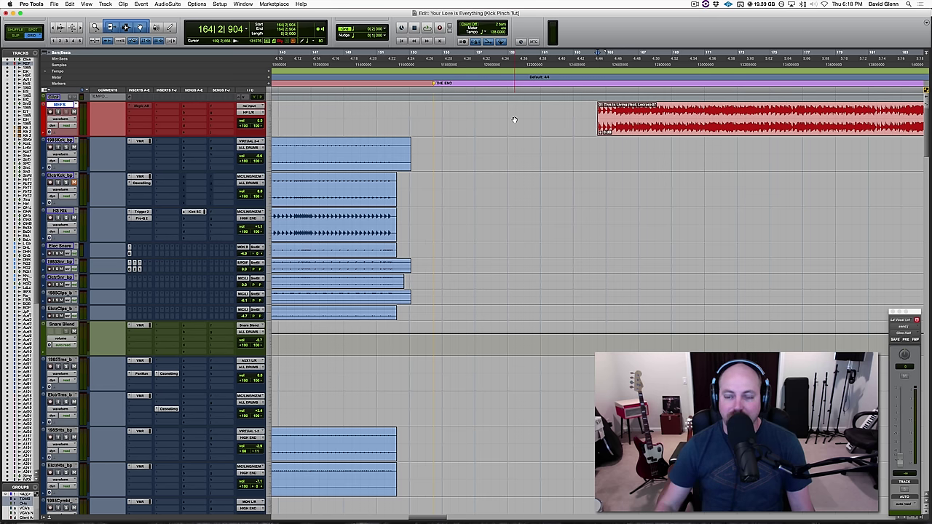
key(space)
key(super+bracketright)
key(super+bracketright)
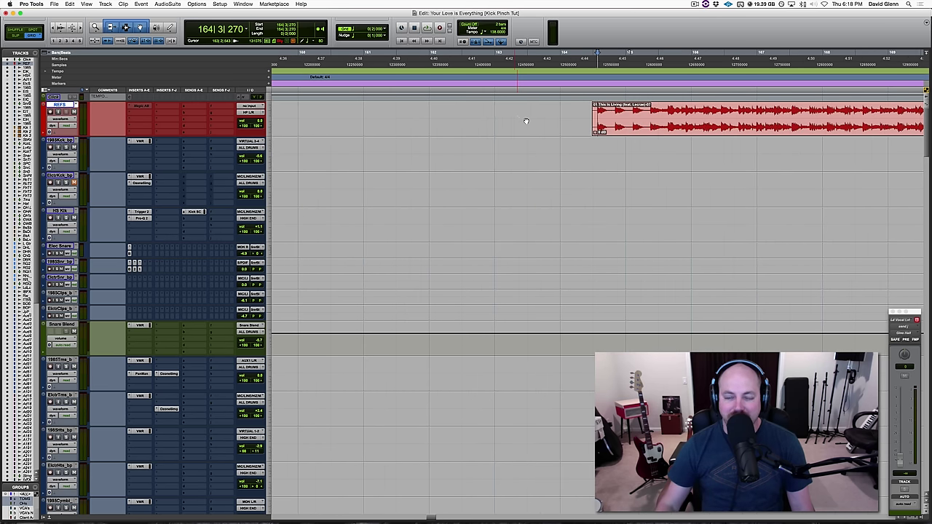
key(space)
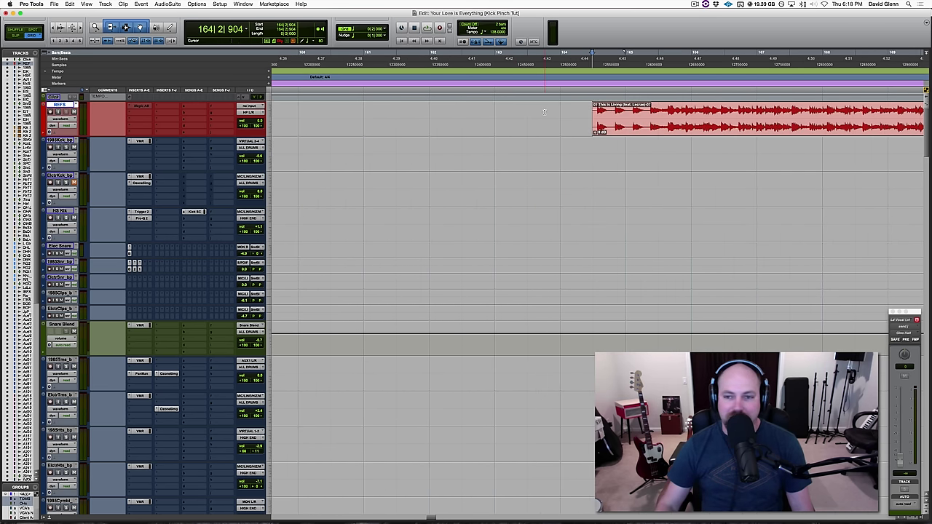
key(space)
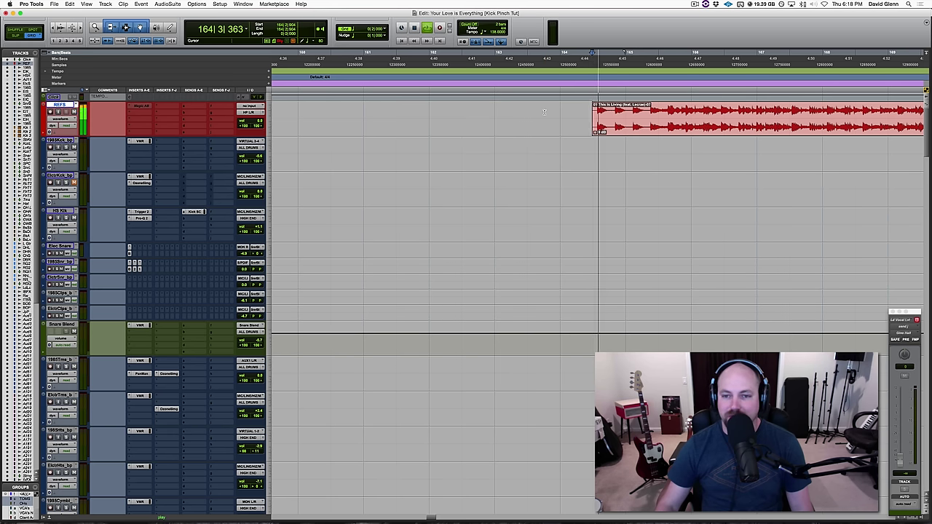
key(space)
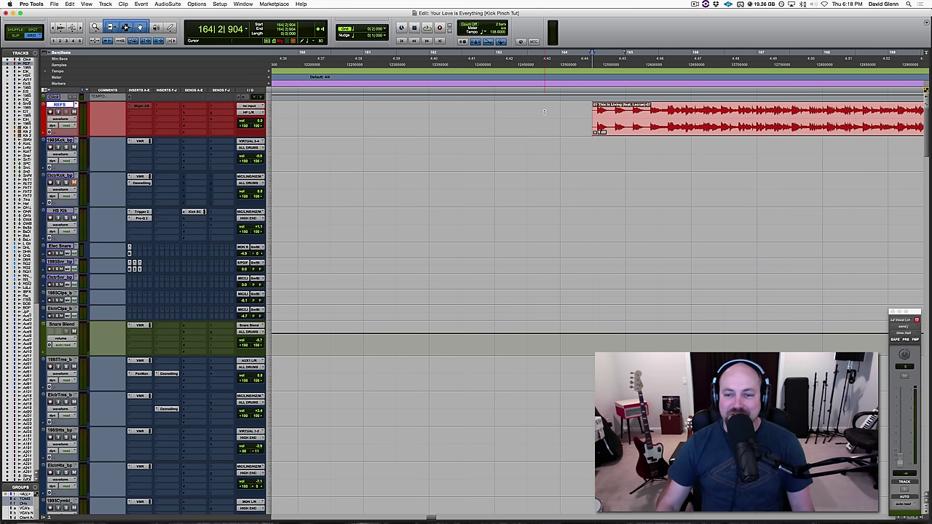
key(space)
key(shift+Tab)
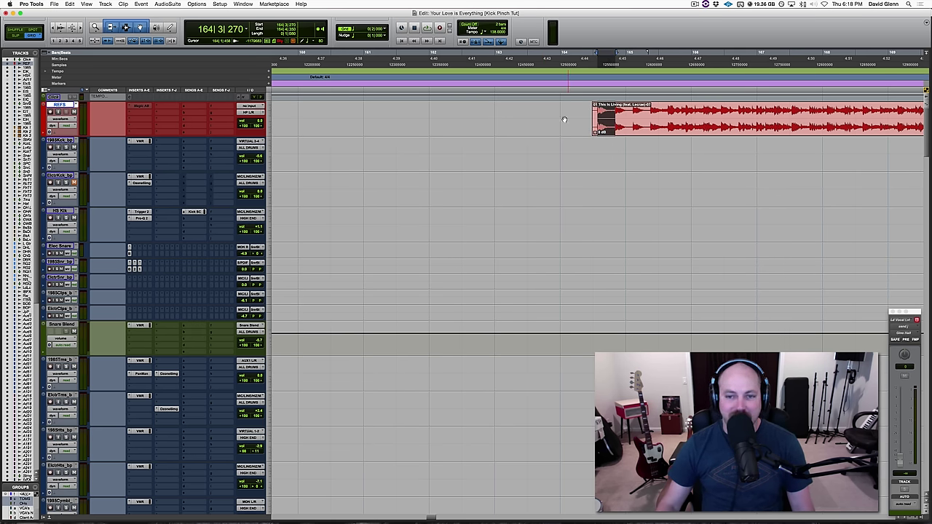
- Create stereo track Audio 12 and paste the reference kick hit there at bar 163
key(super+shift+n)
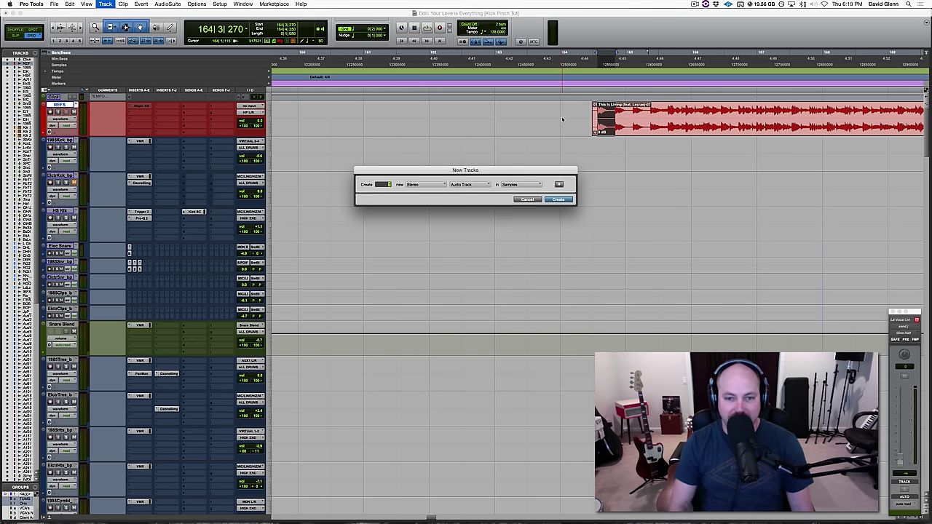
key(Return)
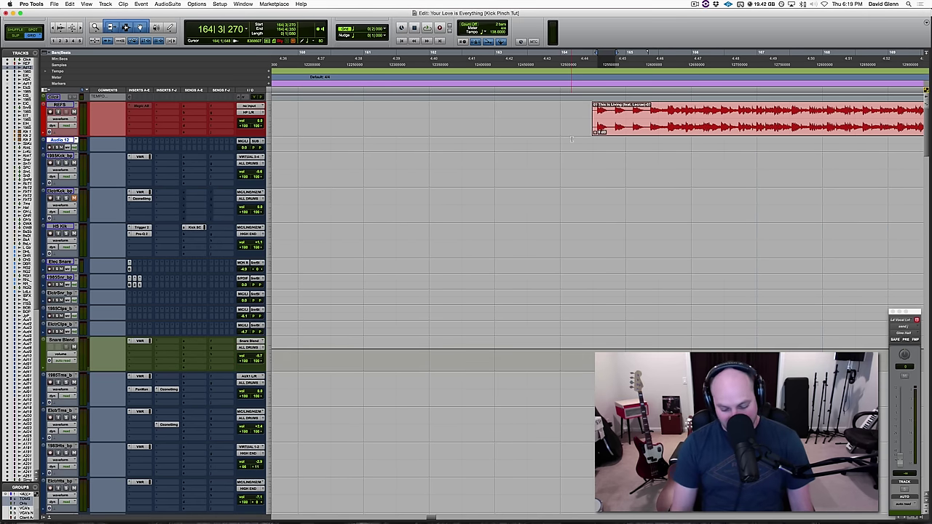
key(p)
key(p)
key(semicolon)
key(semicolon)
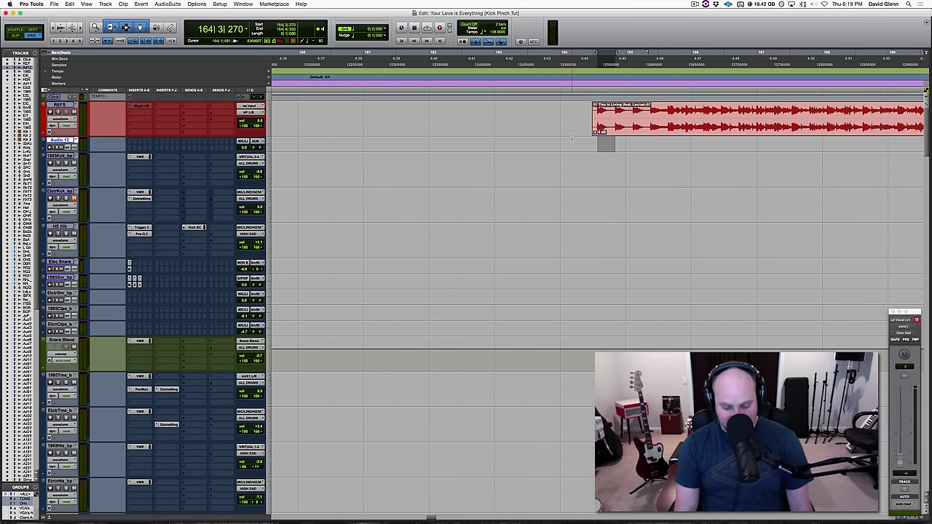
key(super+v)
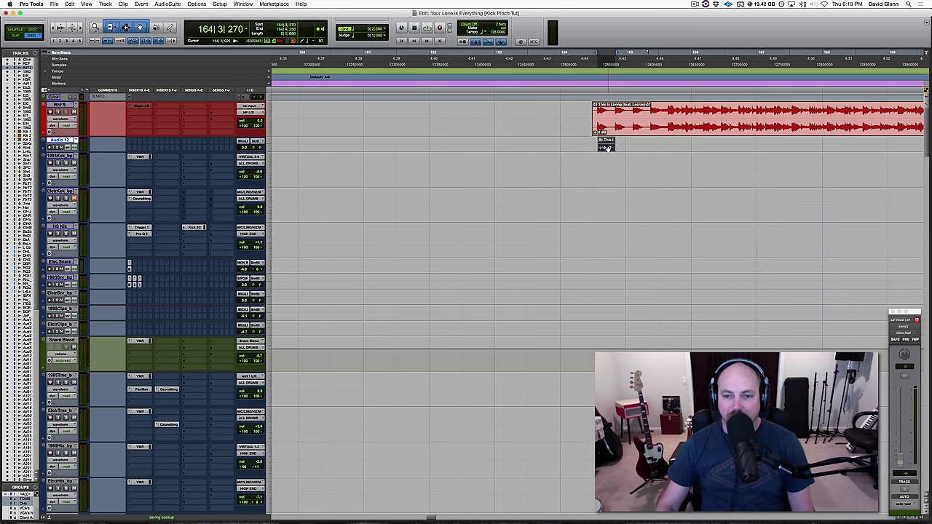
ctrl+click(498, 145)
key(ctrl+Down)
key(ctrl+Down)
key(ctrl+Down)
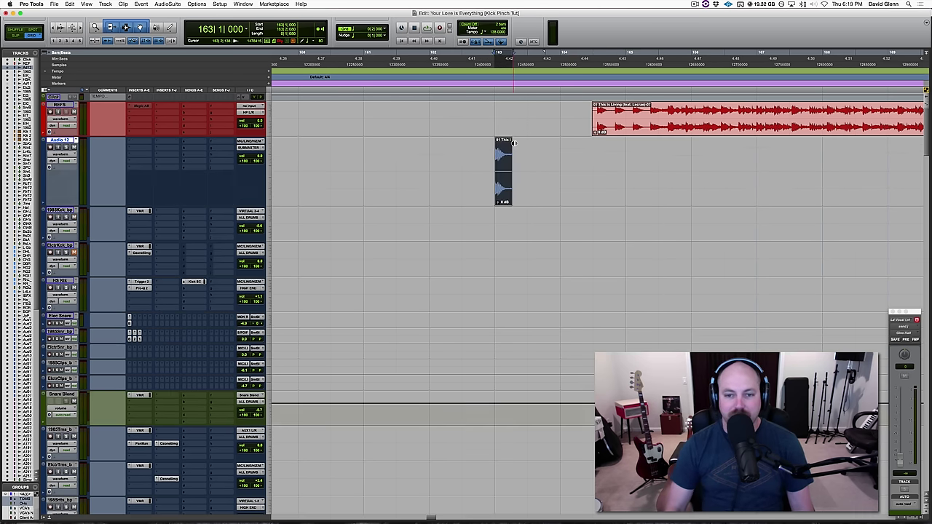
key(t)
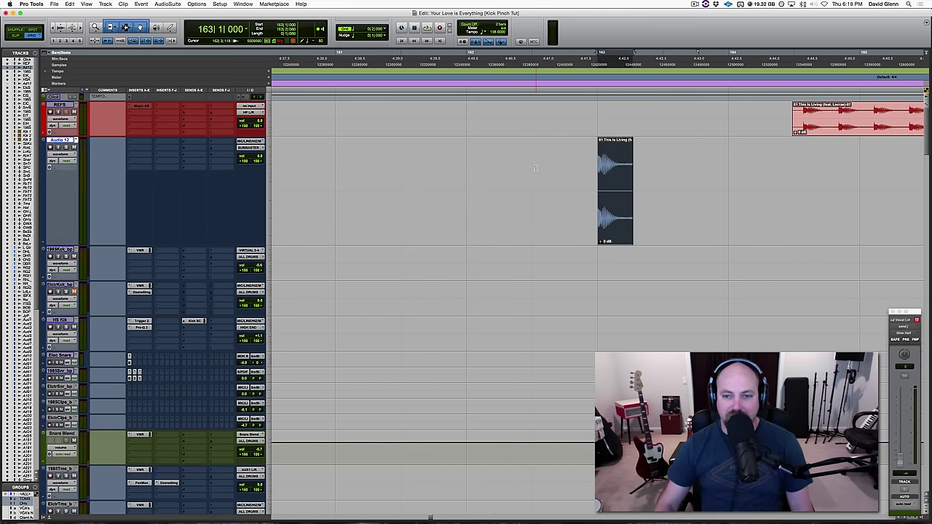
click(535, 167)
- Route Audio 12's output to HP L/R and play the copied kick
click(249, 147)
mouse_move(256, 149)
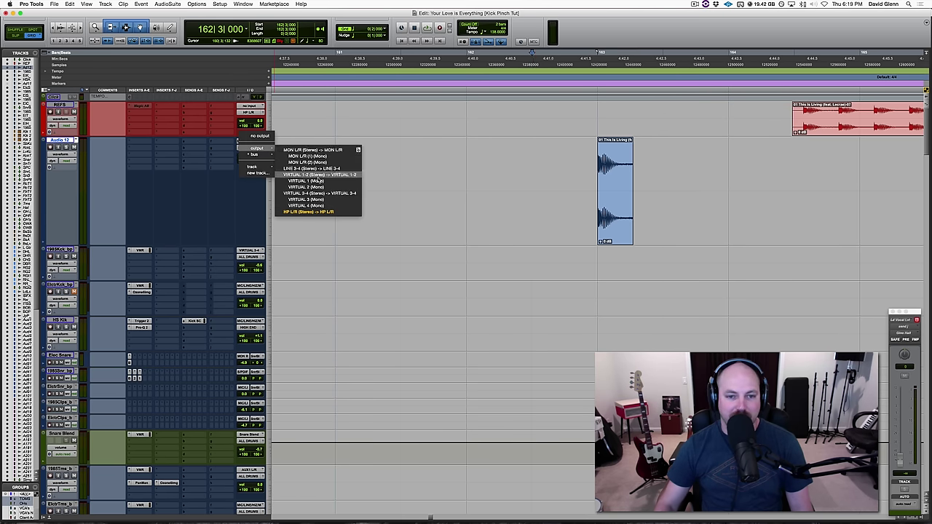
click(318, 211)
scroll(471, 189, right, 5)
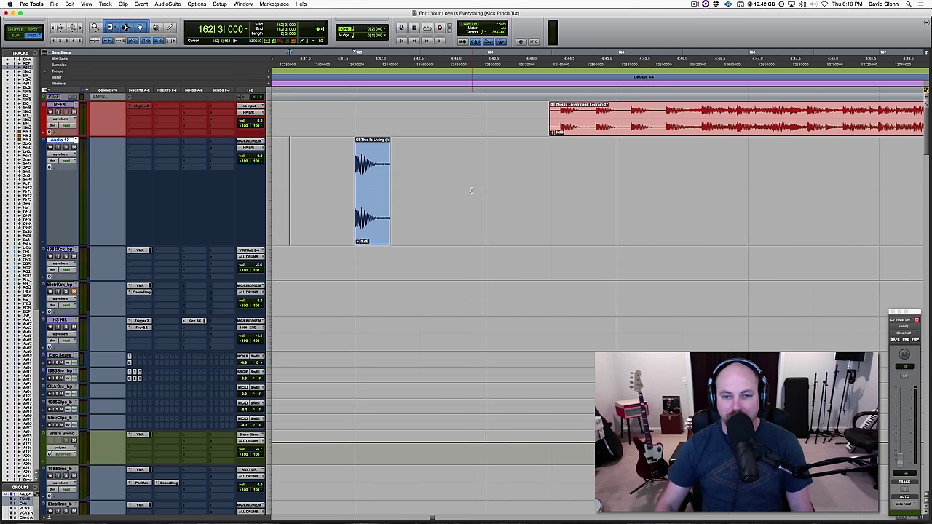
scroll(471, 189, left, 1)
key(space)
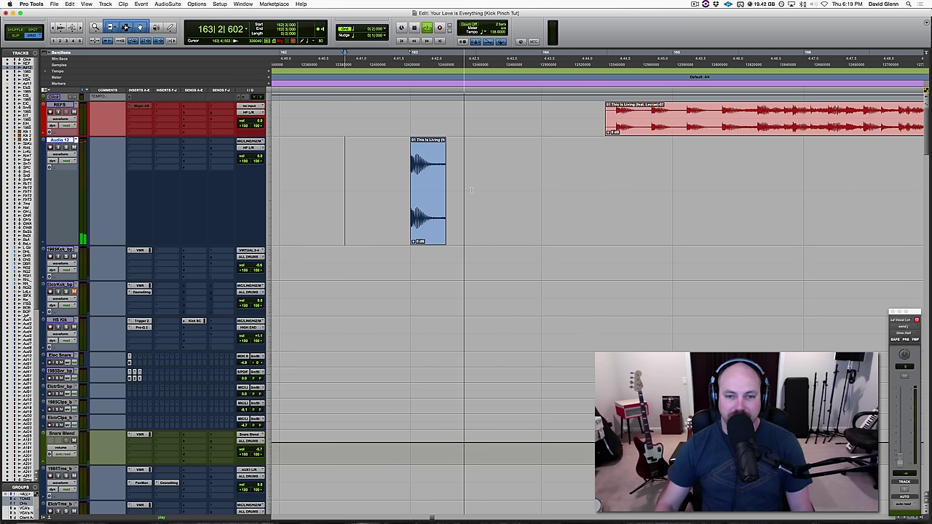
- Fade out the tail of the kick clip on Audio 12
key(space)
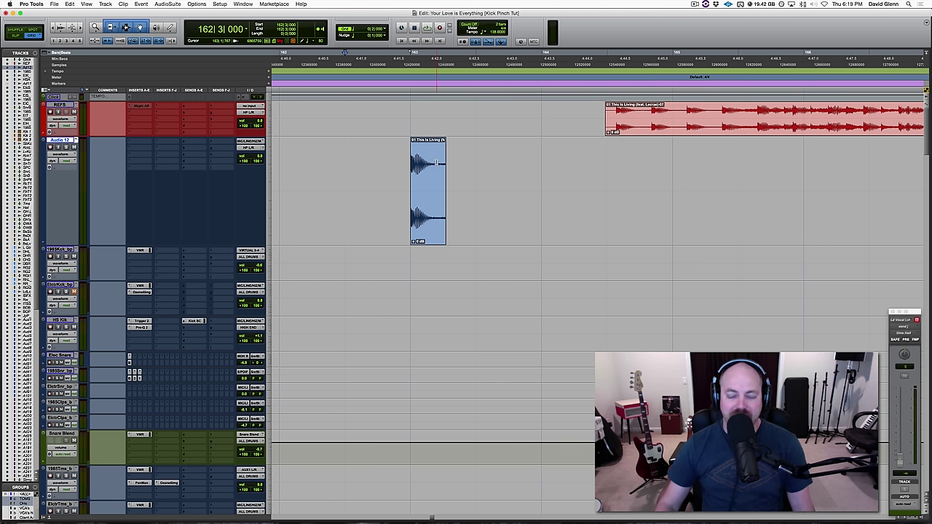
key(Tab)
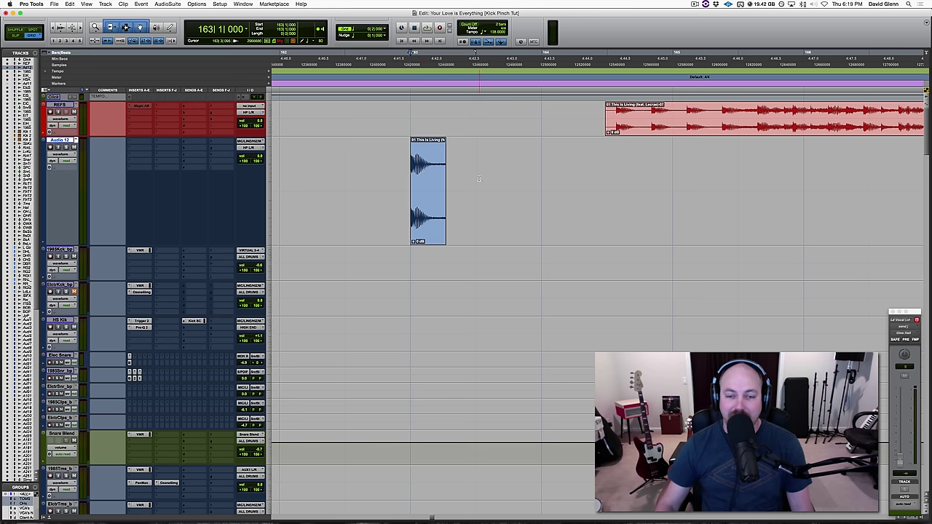
drag(444, 140, 435, 145)
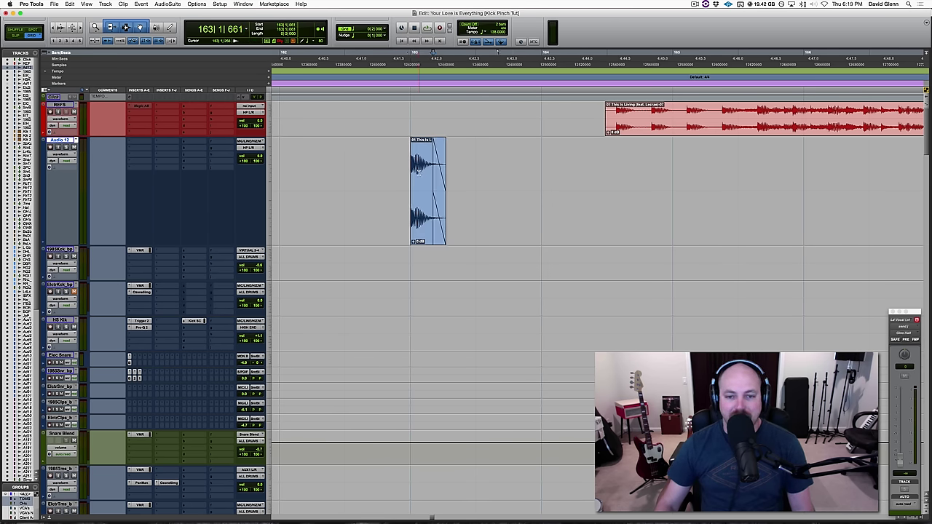
- Zoom in and select the kick clip's opening attack
key(super+bracketright)
scroll(419, 173, right, 3)
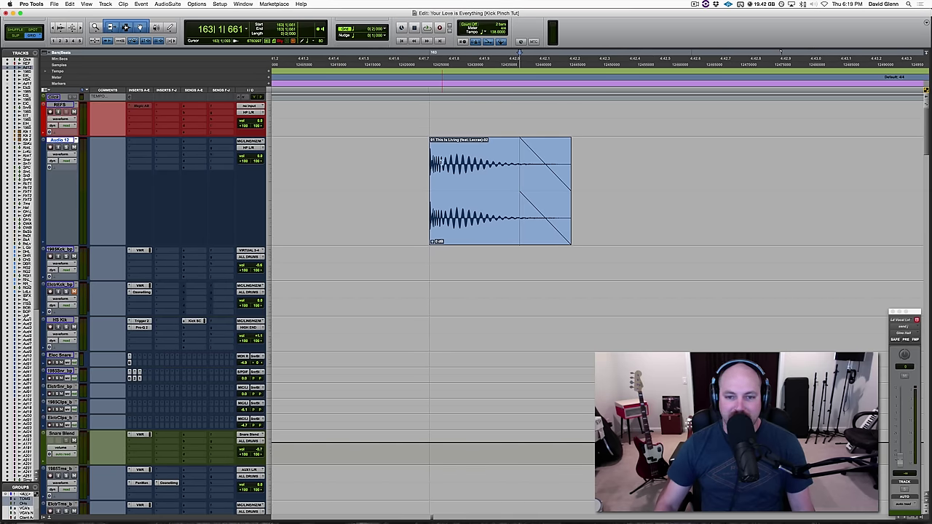
drag(442, 170, 553, 173)
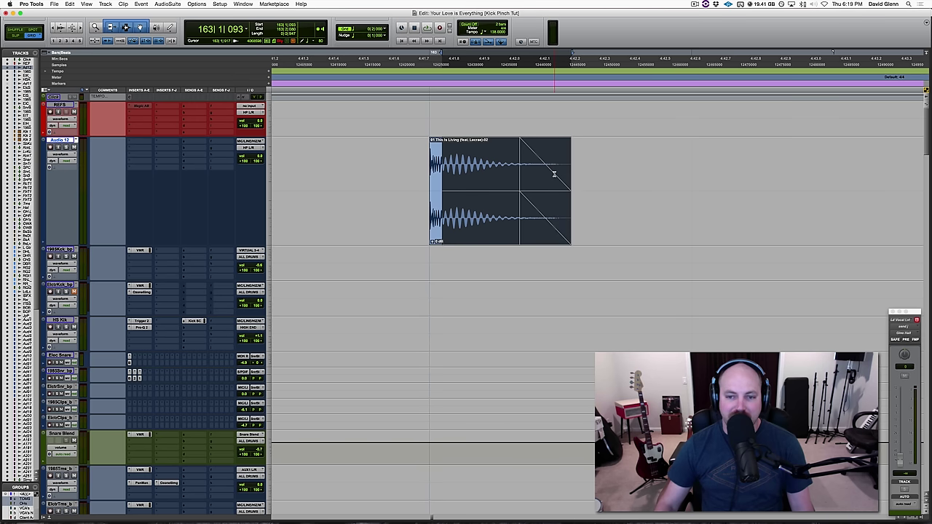
- Open FabFilter Pro-Q 2 as an AudioSuite processor
click(169, 4)
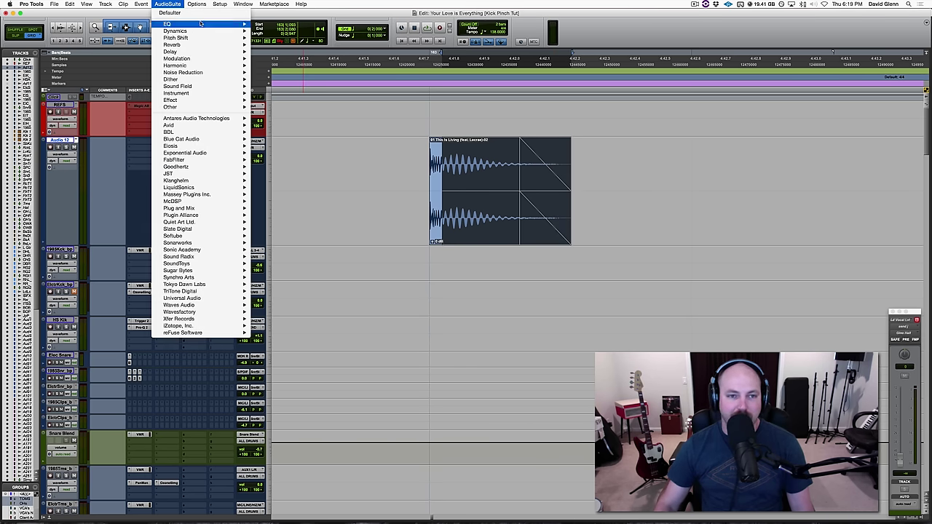
mouse_move(206, 24)
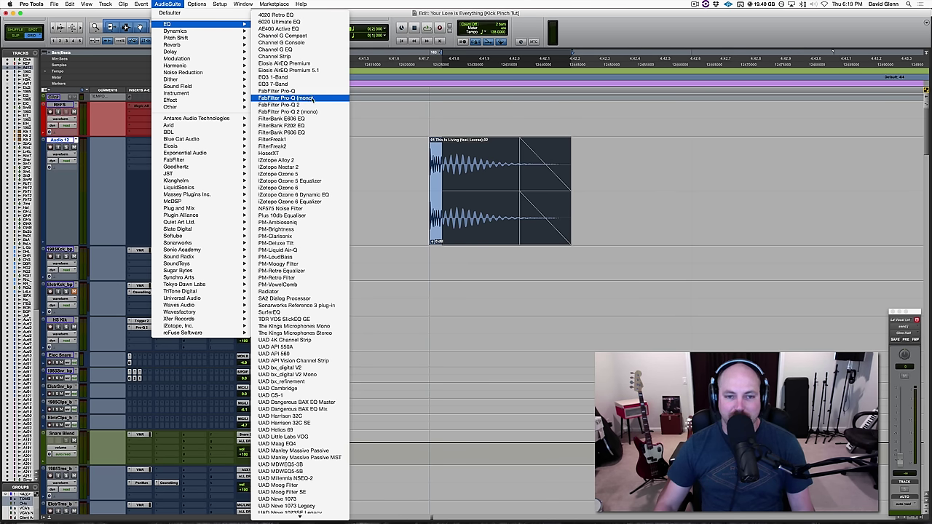
click(315, 106)
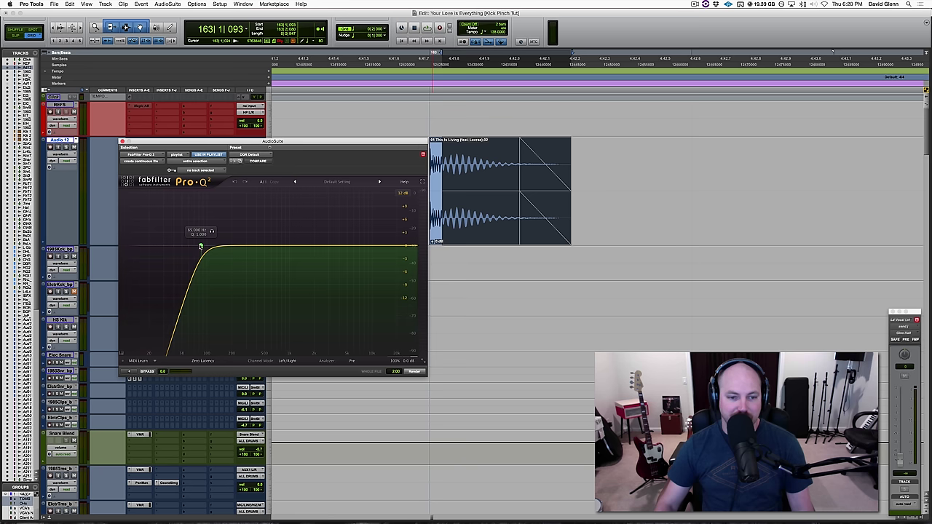
- Replace the low-cut band with an 18 dB/oct high cut near 184 Hz and render it
right_click(201, 247)
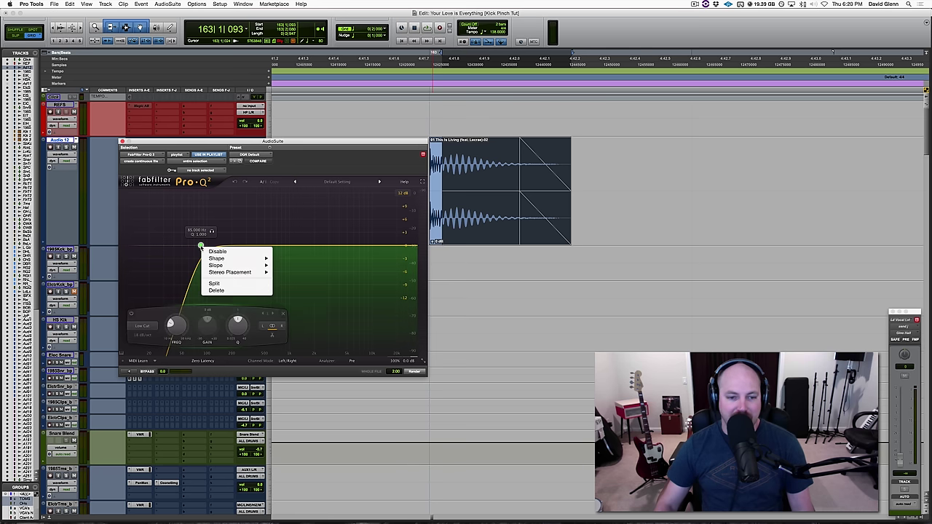
click(241, 291)
double_click(412, 247)
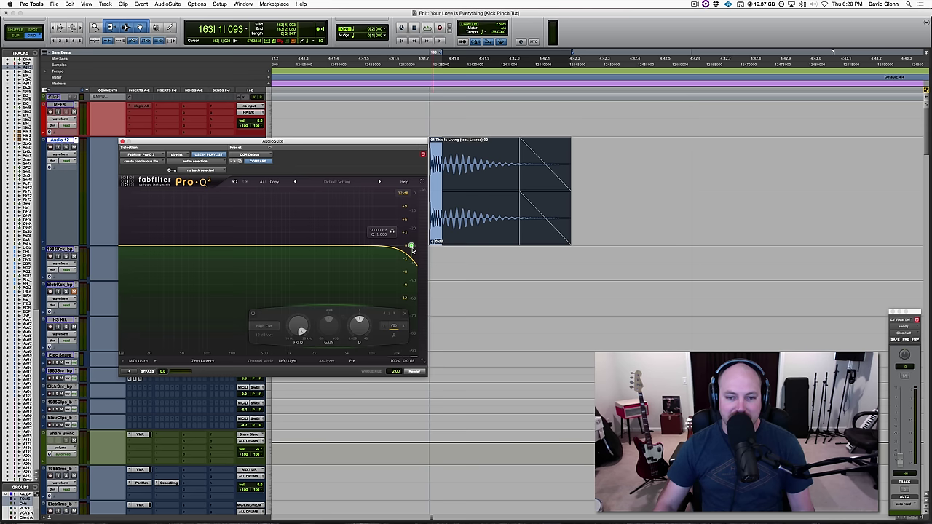
drag(412, 249, 222, 249)
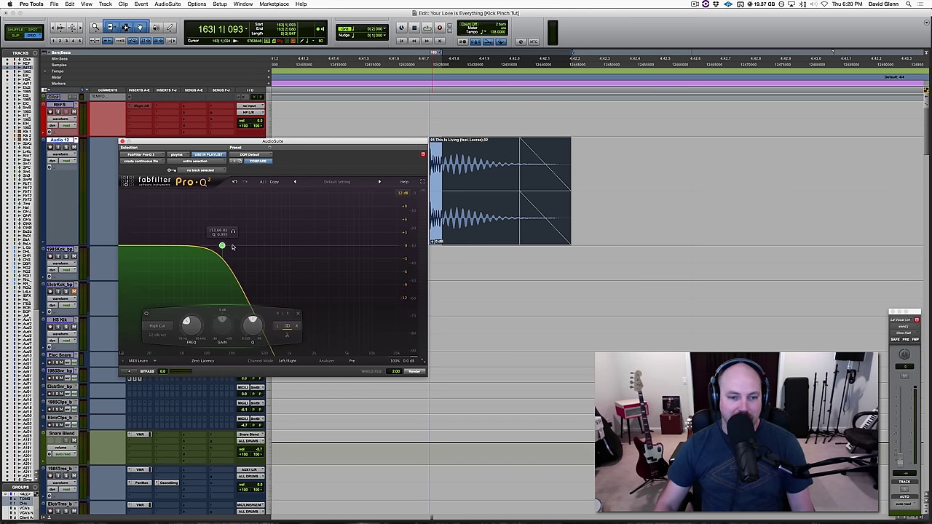
scroll(222, 246, up, 1)
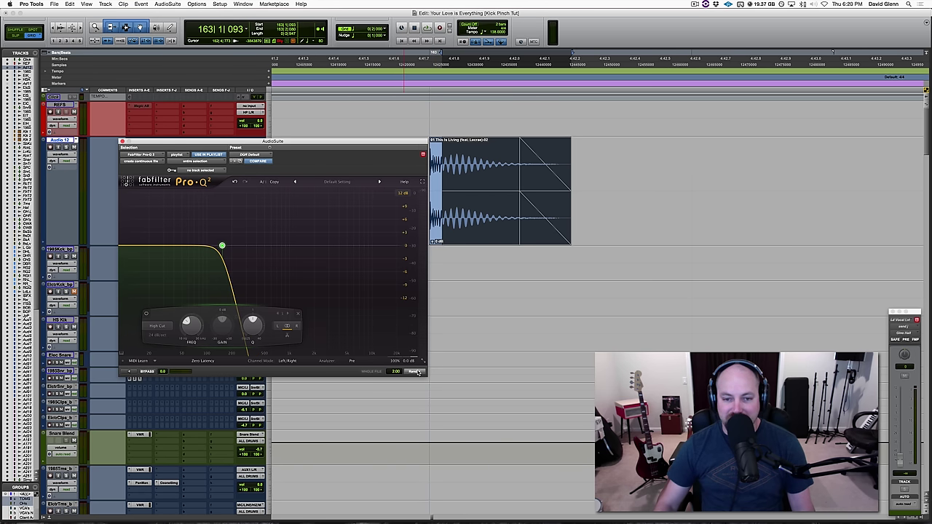
click(415, 371)
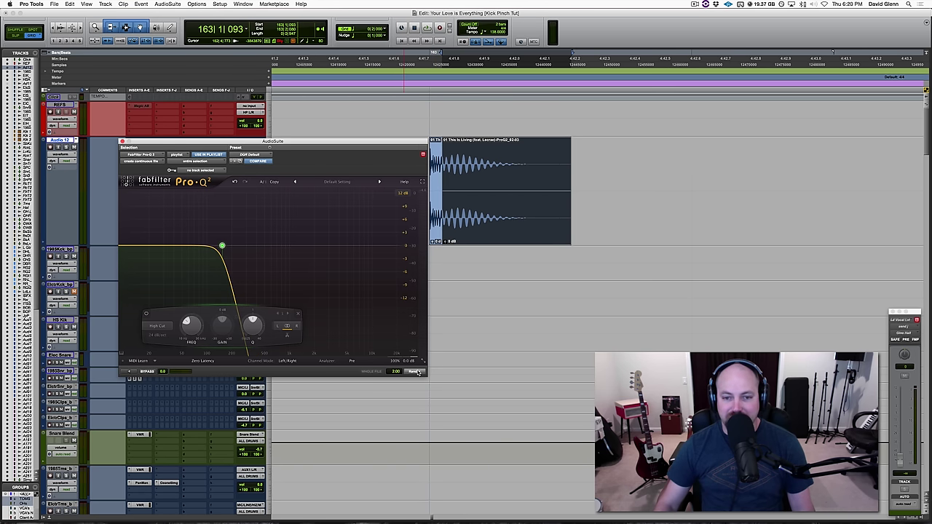
- Close Pro-Q 2 and add a short crossfade at the boundary between the kick clip pieces
click(121, 141)
key(super+bracketright)
key(super+bracketright)
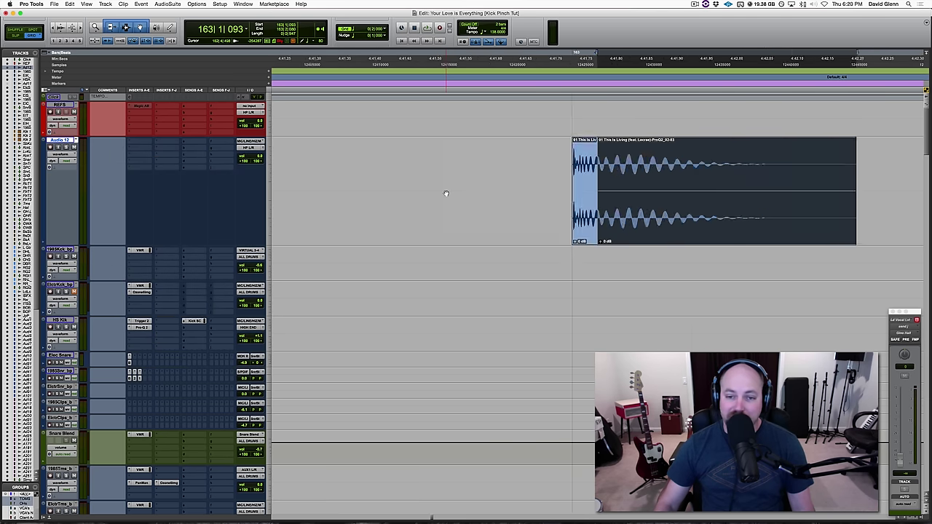
scroll(446, 193, right, 3)
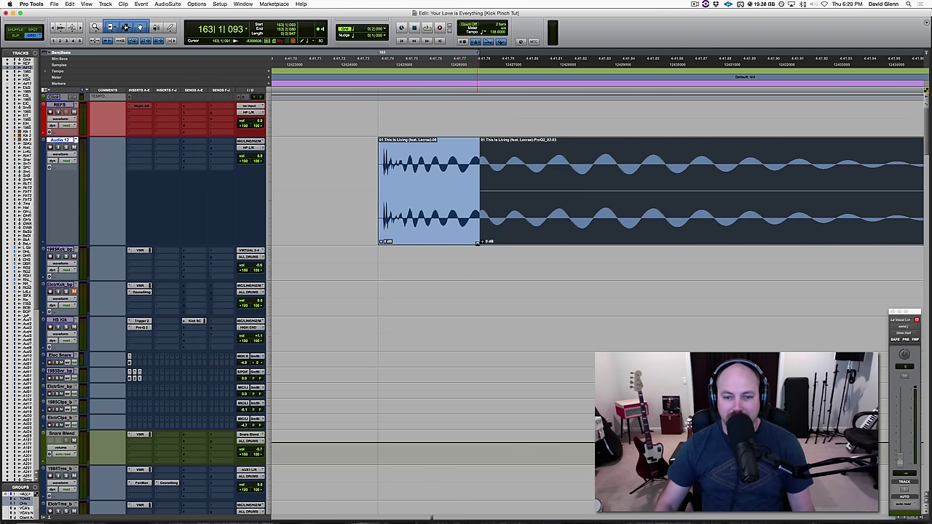
click(479, 242)
drag(478, 242, 471, 242)
- Play the crossfaded kick on Audio 12 from just before the clip
key(super+bracketleft)
key(super+bracketleft)
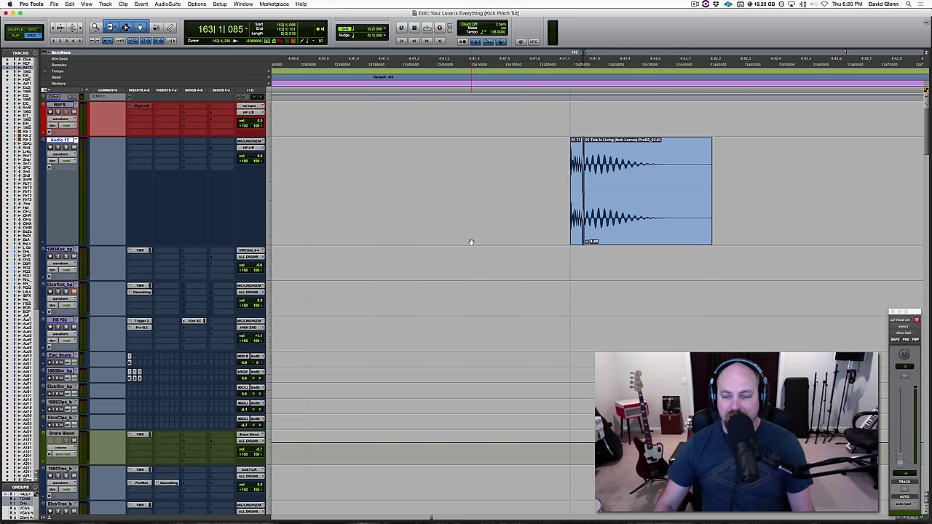
scroll(476, 164, right, 3)
click(410, 161)
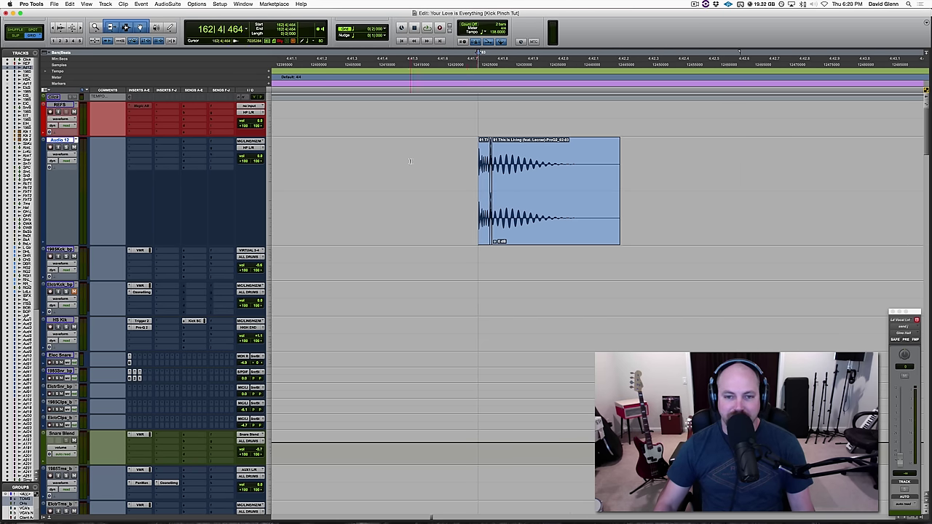
key(space)
key(super+bracketleft)
key(super+bracketleft)
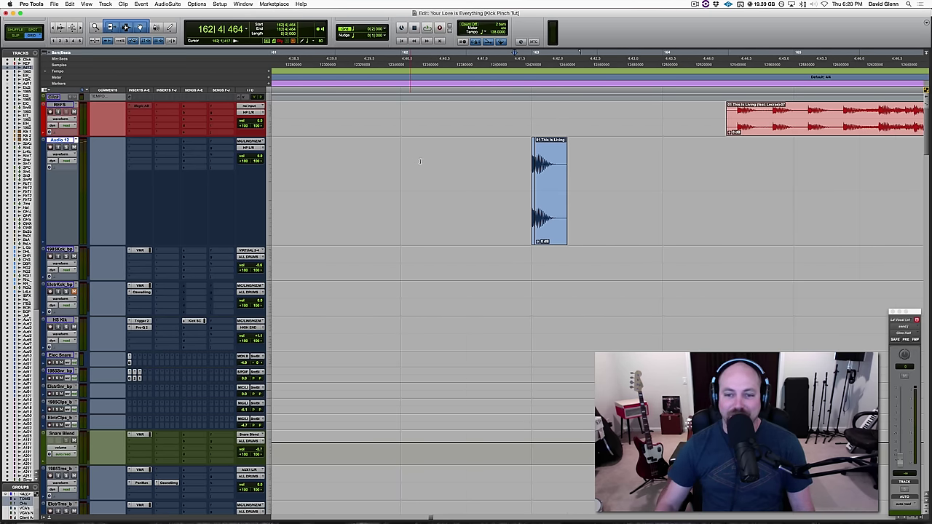
key(space)
click(536, 161)
key(space)
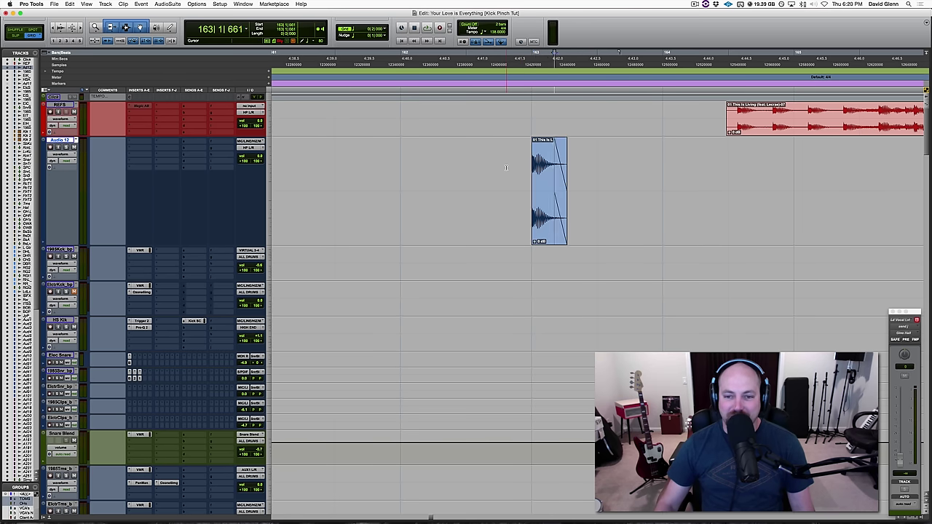
click(466, 167)
key(space)
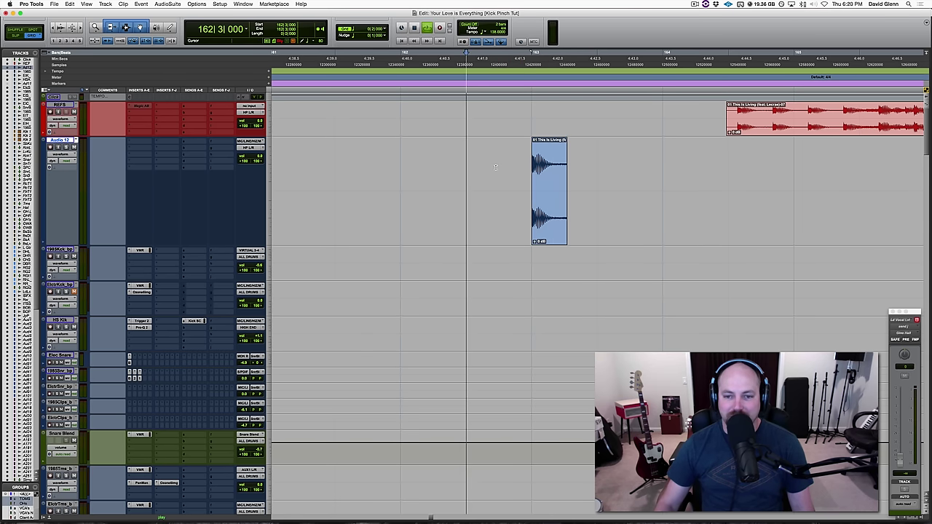
key(space)
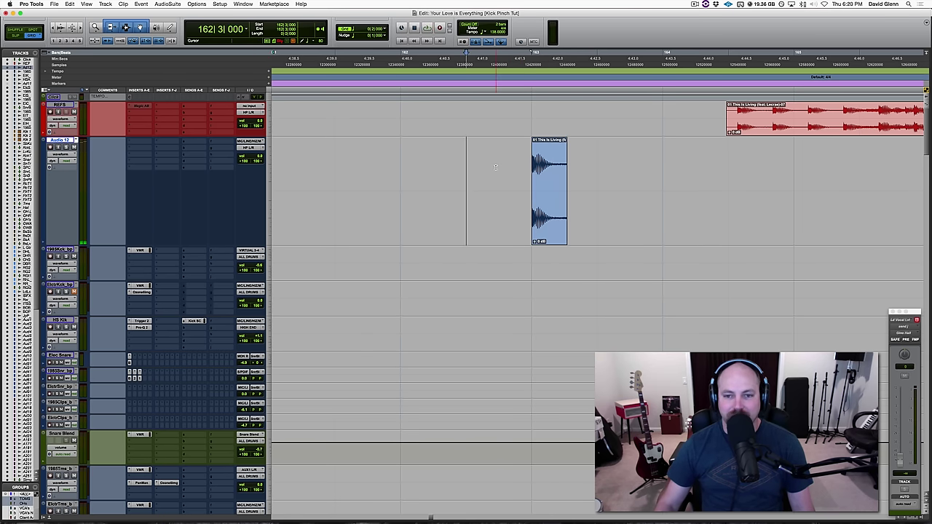
key(ctrl+g)
key(ctrl+z)
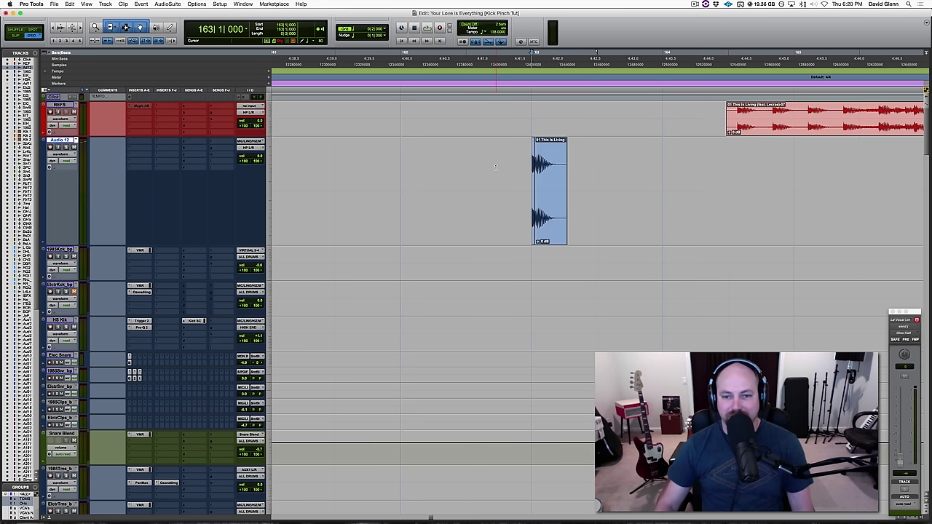
key(space)
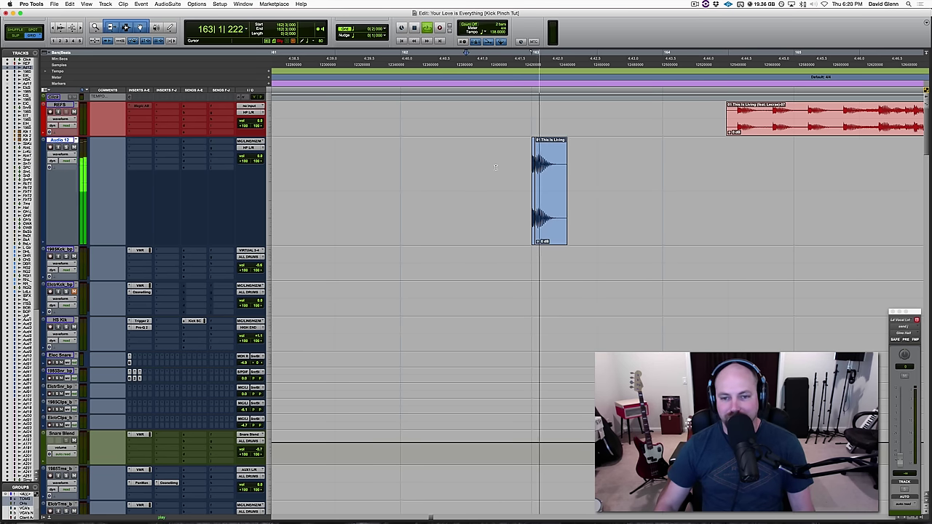
key(space)
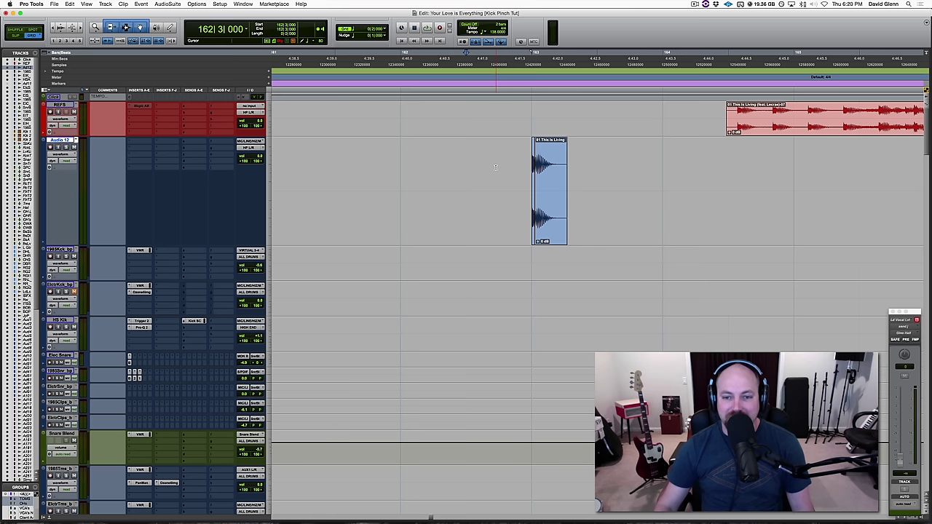
key(super+bracketright)
scroll(495, 167, right, 3)
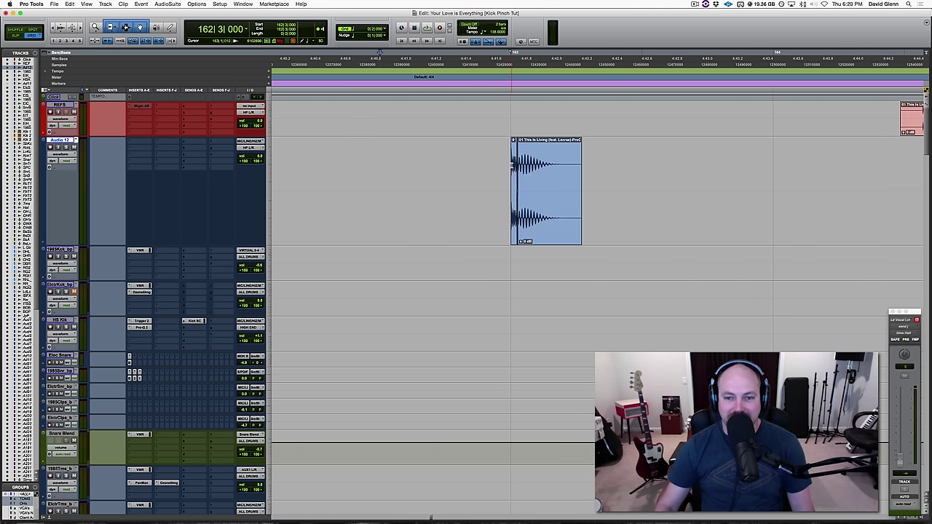
click(512, 166)
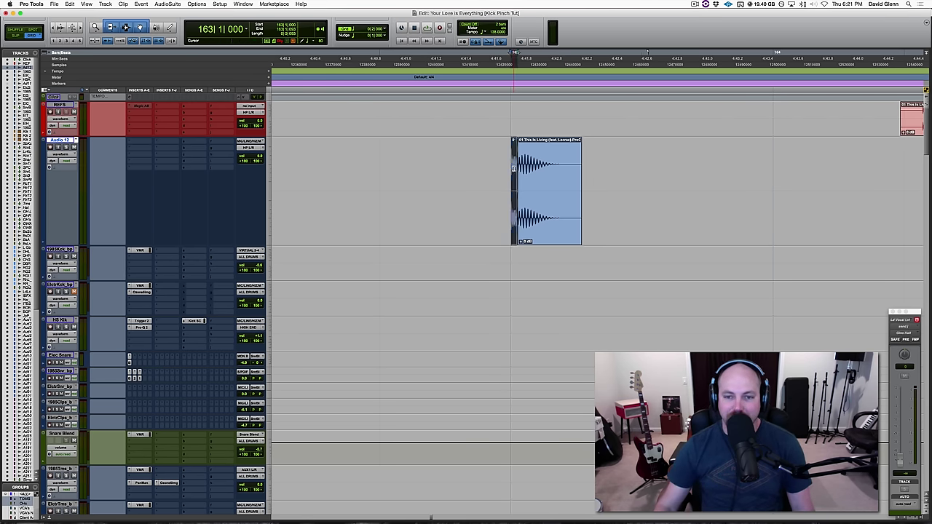
- Consolidate the kick into Audio 12_01 and try naming it HS Kik Pinch, abandoning the duplicate name
double_click(545, 166)
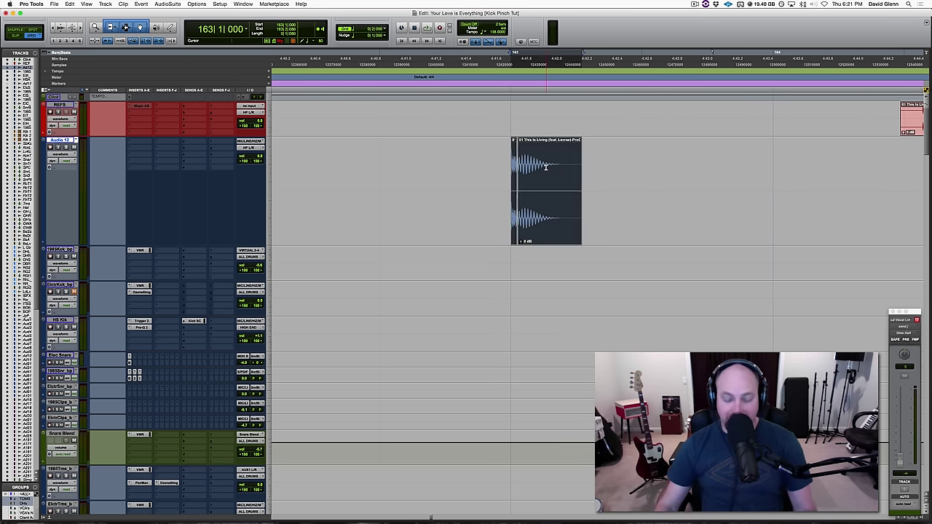
key(alt+shift+3)
double_click(542, 241)
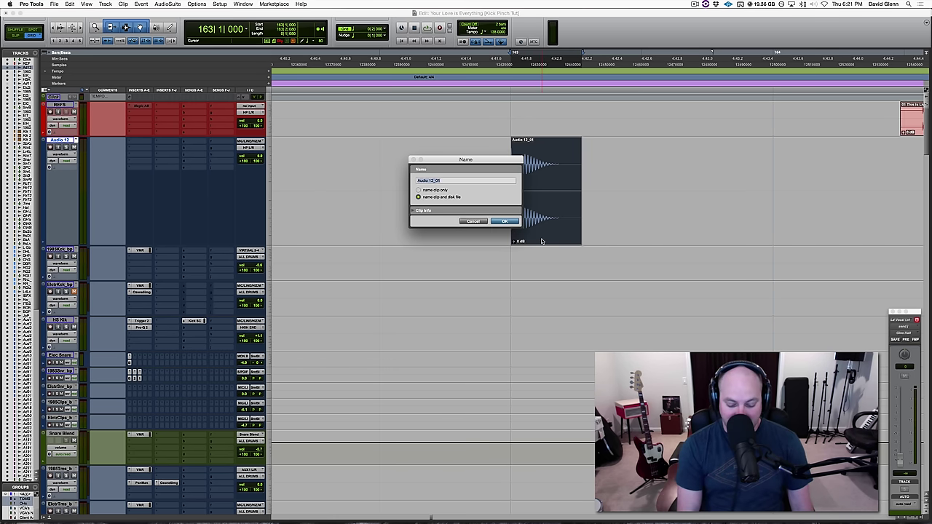
text(Kik Pinch)
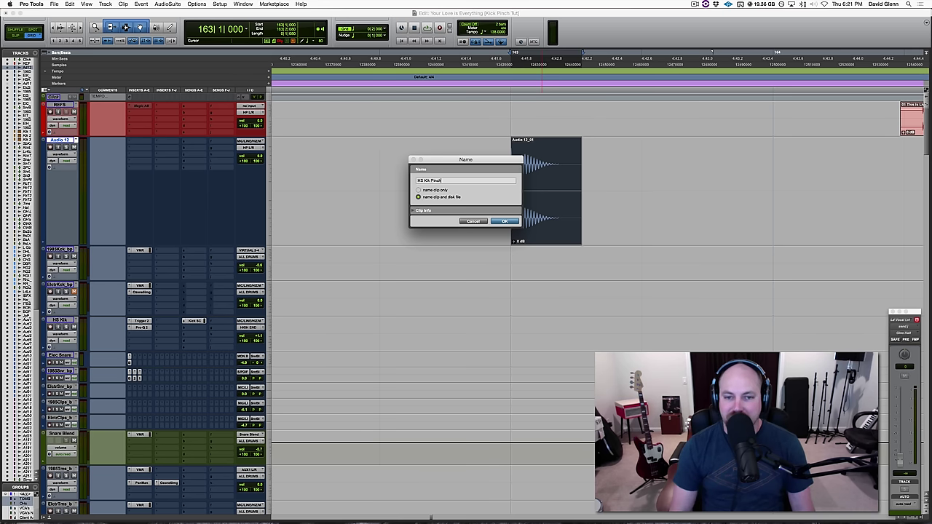
key(Return)
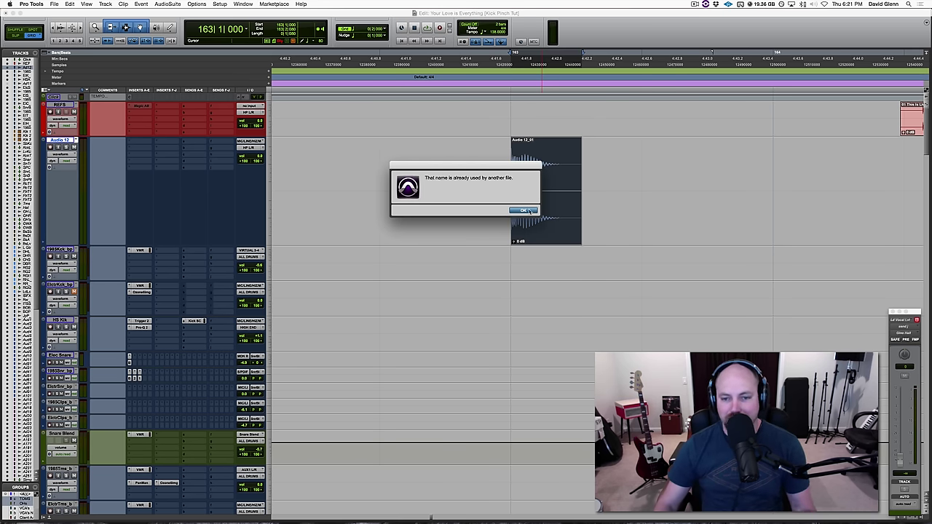
click(524, 210)
click(473, 222)
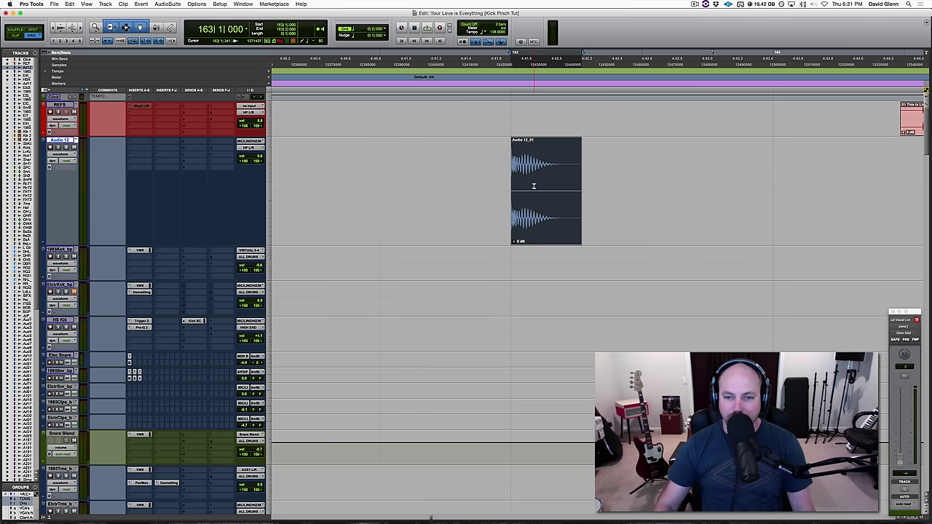
key(r)
key(r)
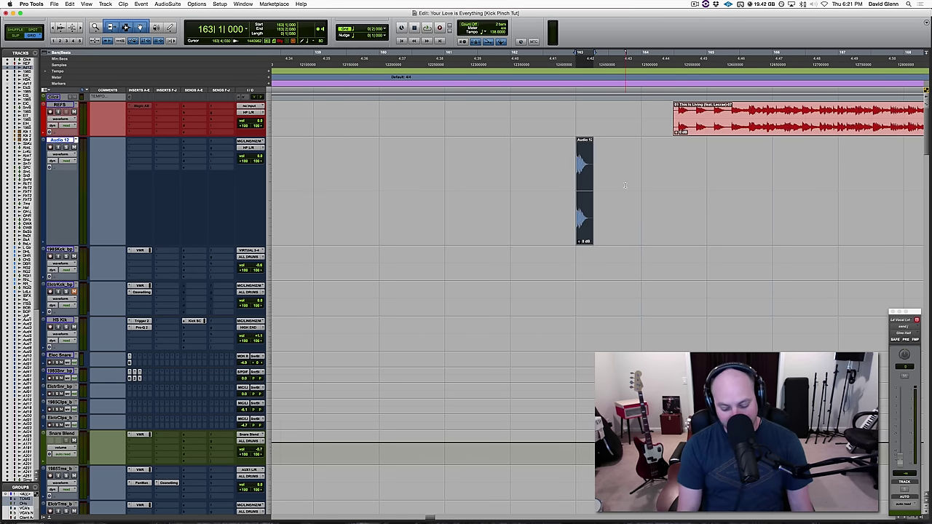
- Open Export Clips as Files, then cancel it and switch applications
key(super+shift+k)
click(479, 205)
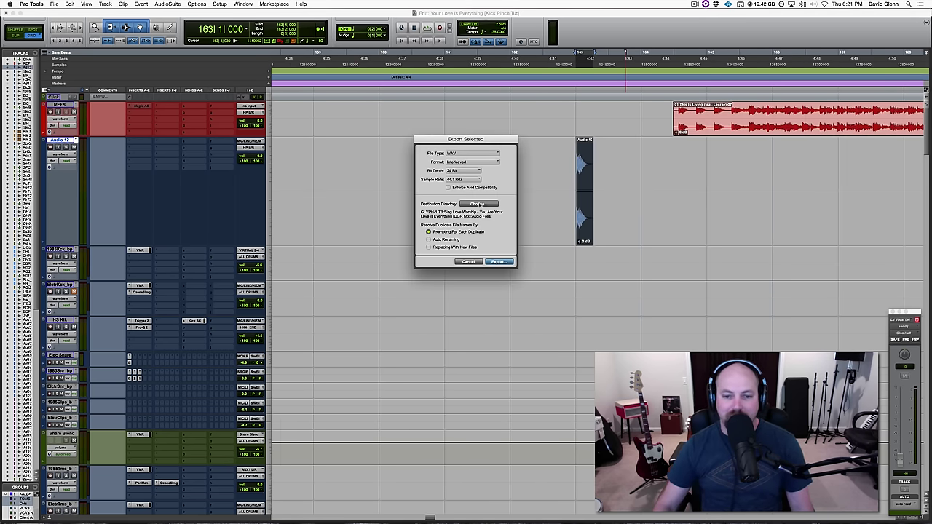
click(467, 262)
key(super+Tab)
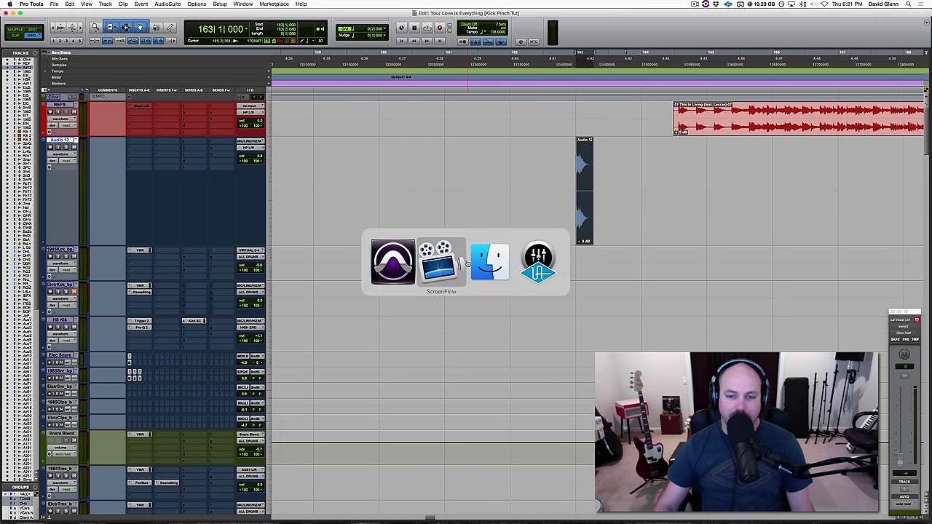
- In Finder, open DGR Pinches and select the existing 127 KB HS Kik Pinch.wav
click(479, 263)
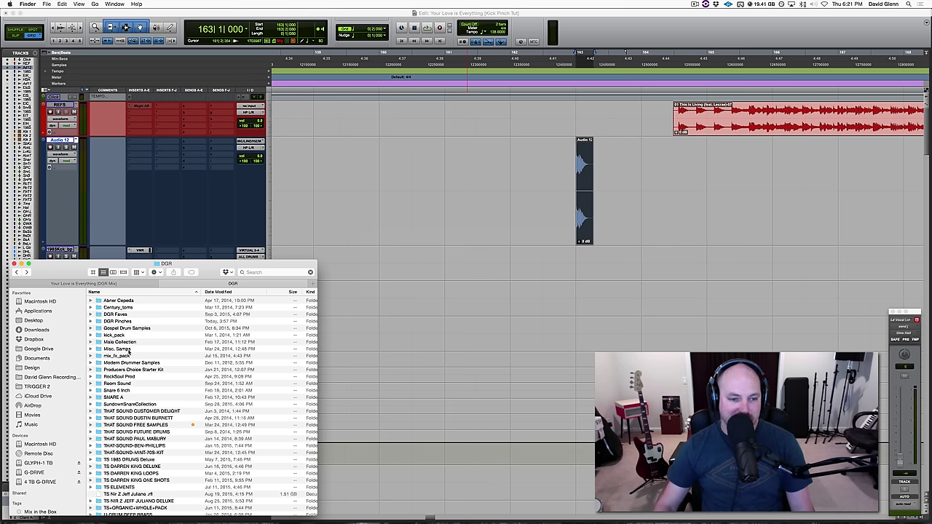
scroll(128, 352, down, 3)
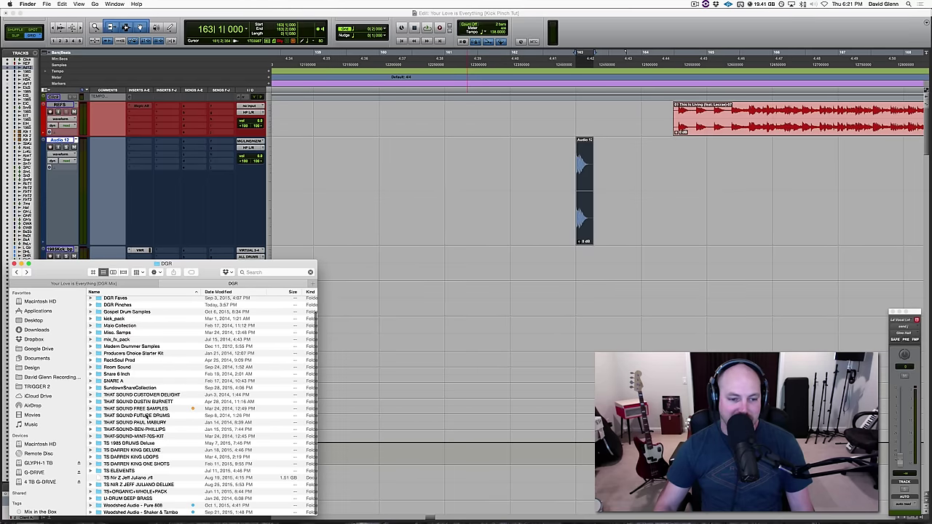
scroll(115, 405, up, 2)
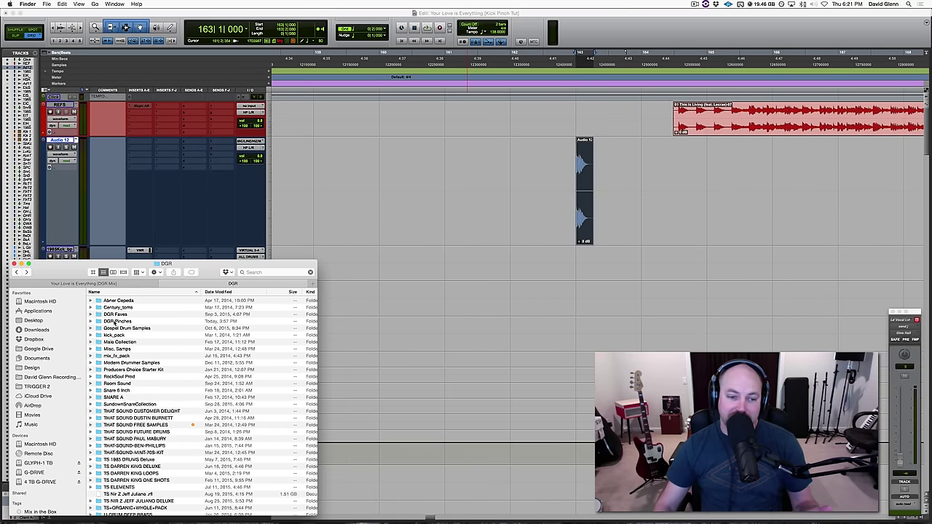
double_click(115, 322)
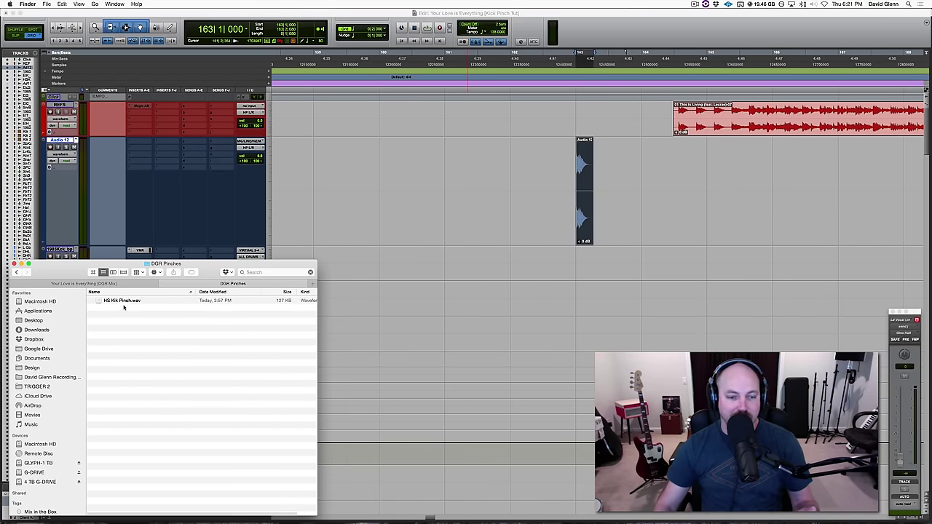
click(120, 302)
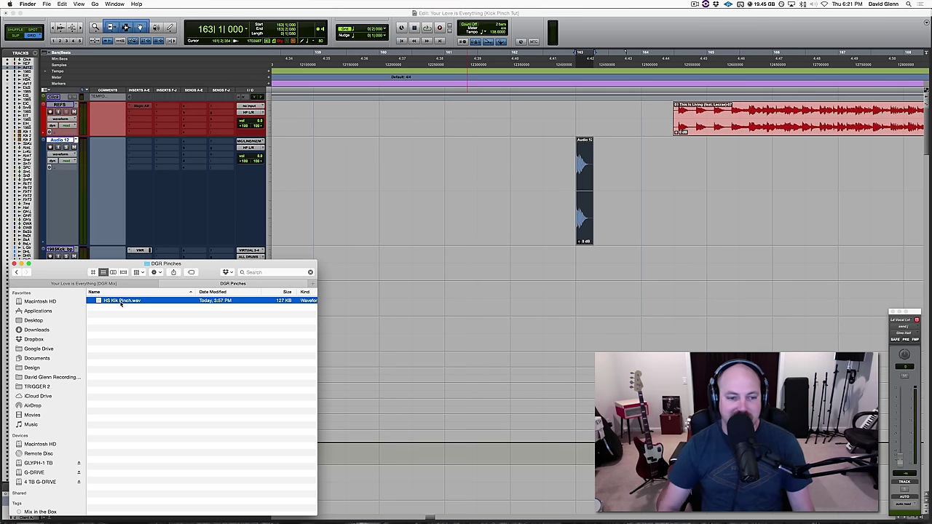
- Open Trigger 2 on HS Kik and view its envelope curves: sustain 0.10 s, release 0.19 s
click(552, 179)
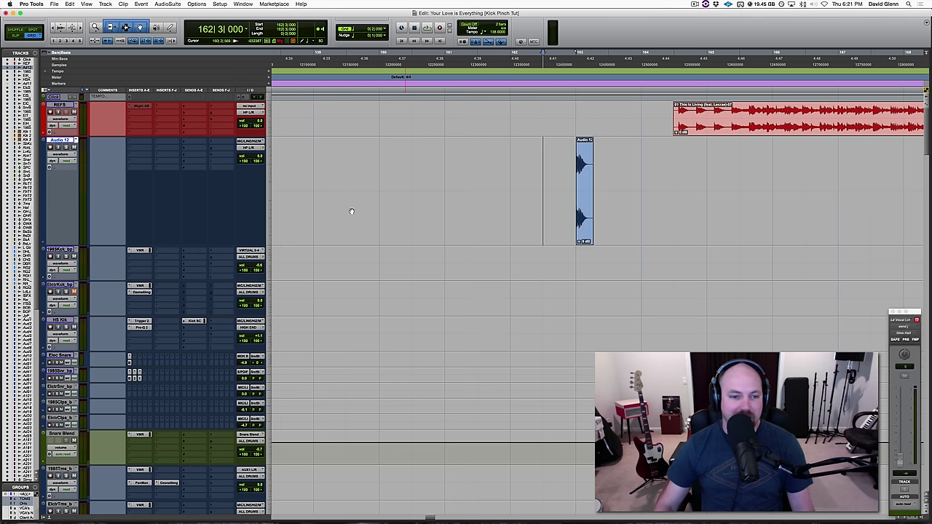
key(r)
key(r)
key(r)
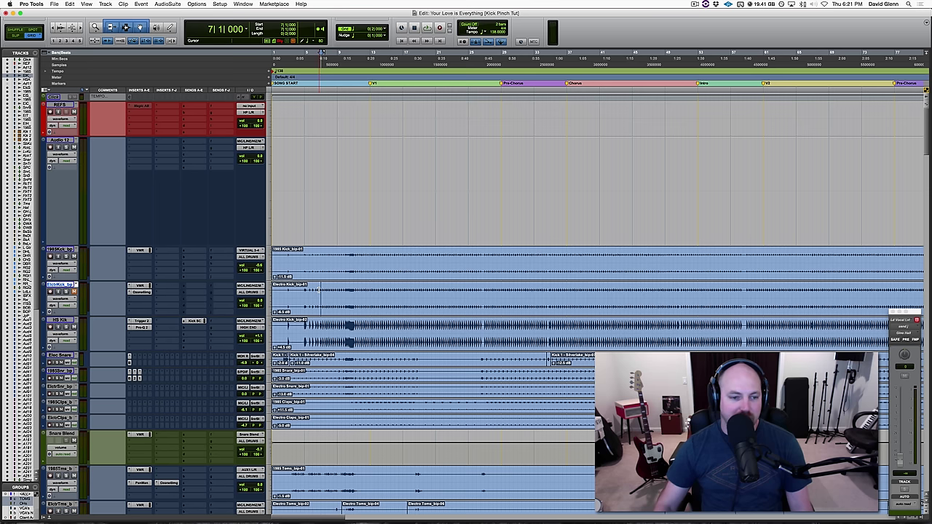
click(140, 321)
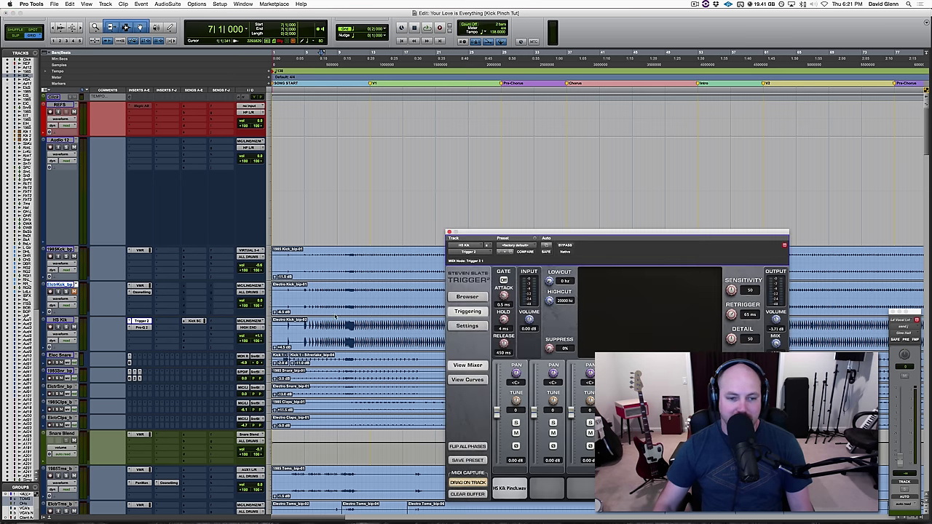
drag(528, 235, 385, 112)
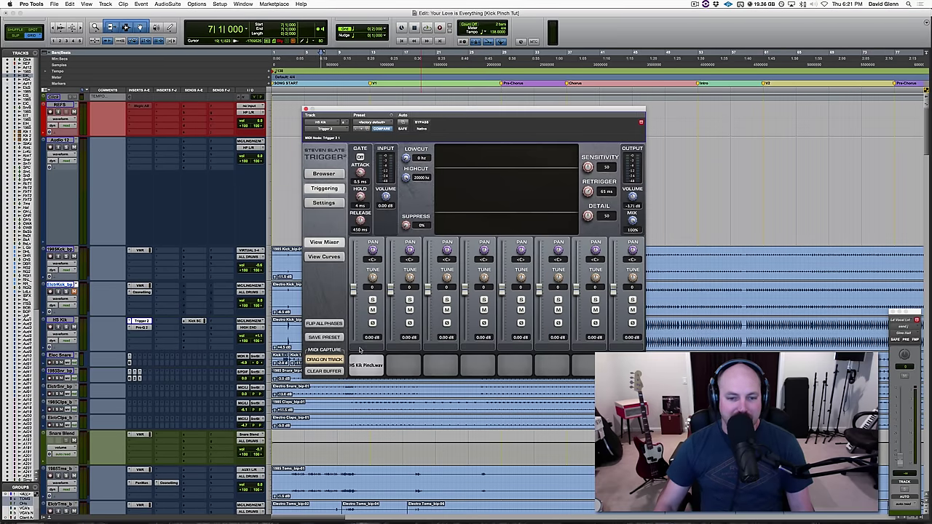
click(323, 257)
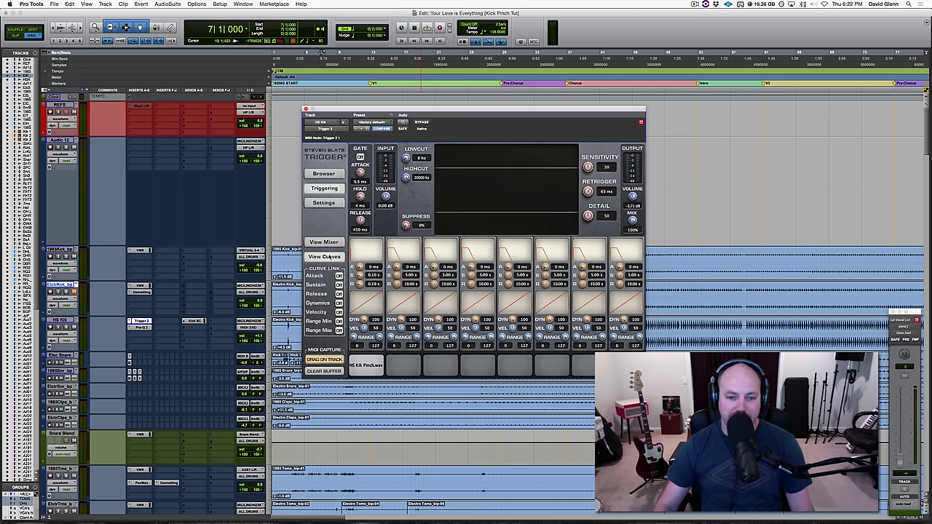
click(343, 243)
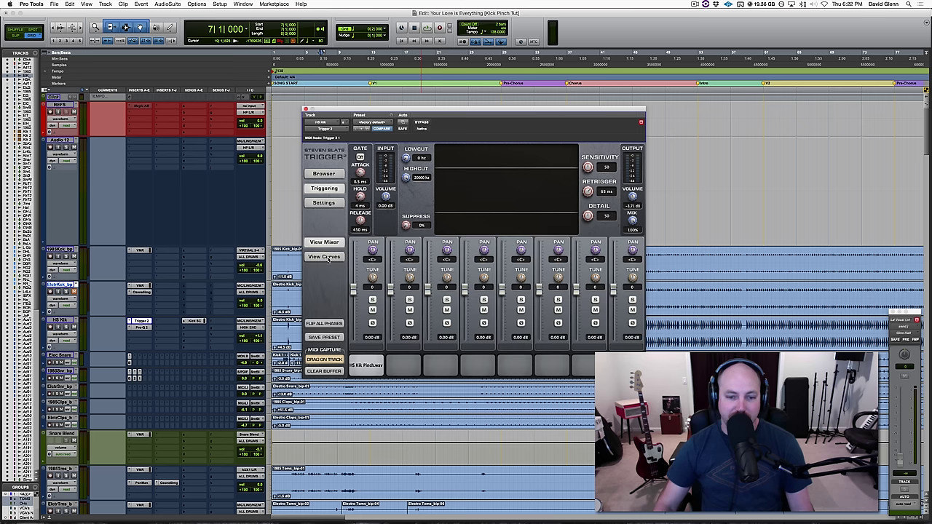
click(329, 259)
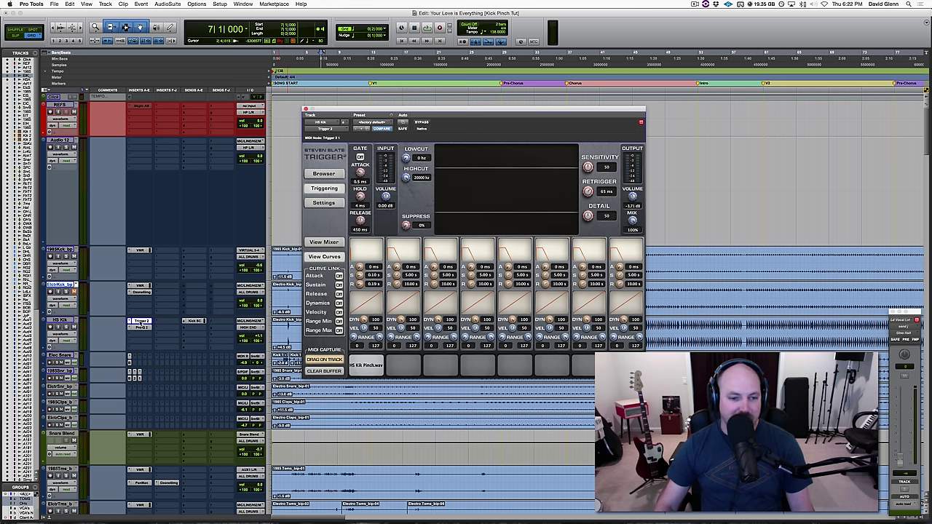
super+click(140, 321)
click(73, 320)
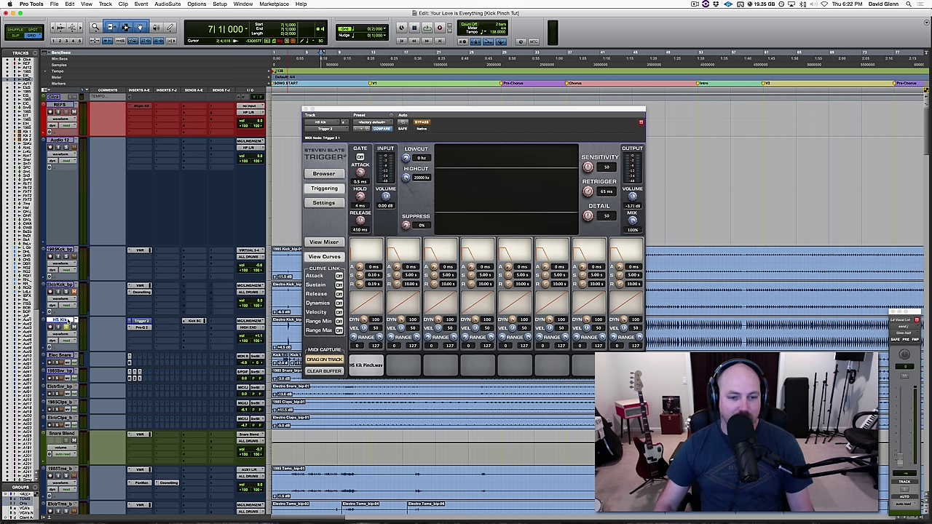
key(space)
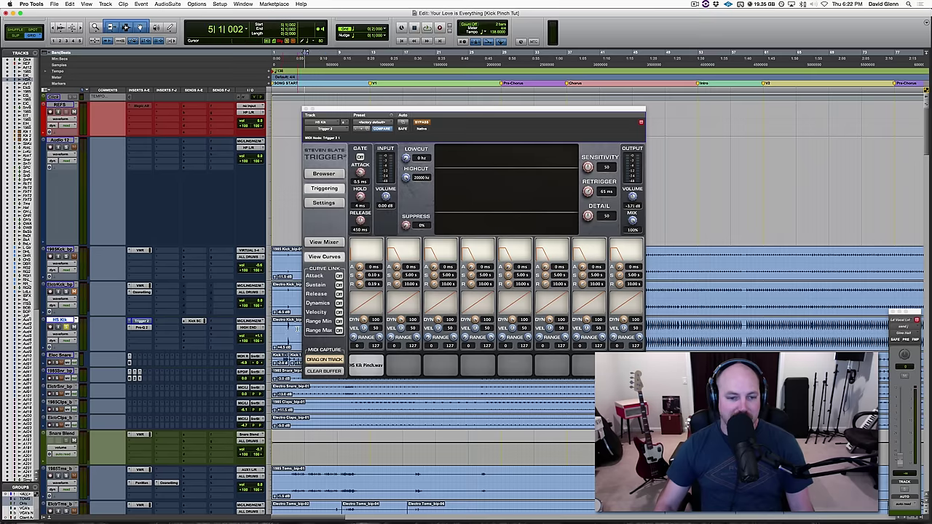
key(space)
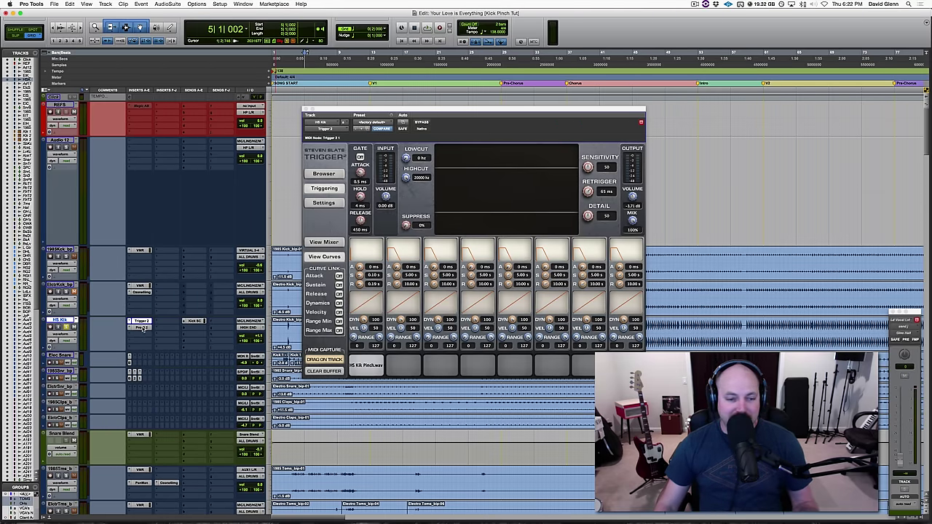
- Open HS Kik's Pro-Q 2, reposition it, then close the plugin windows
click(142, 327)
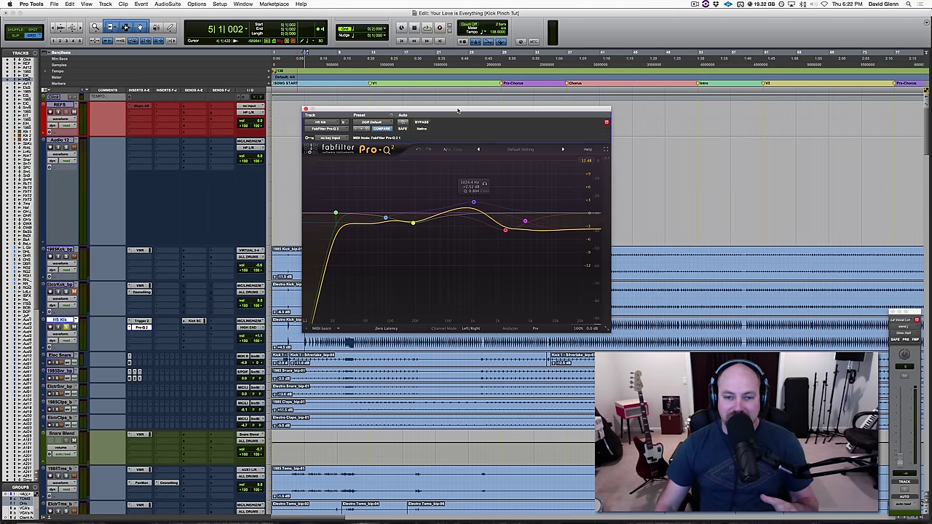
drag(458, 111, 450, 103)
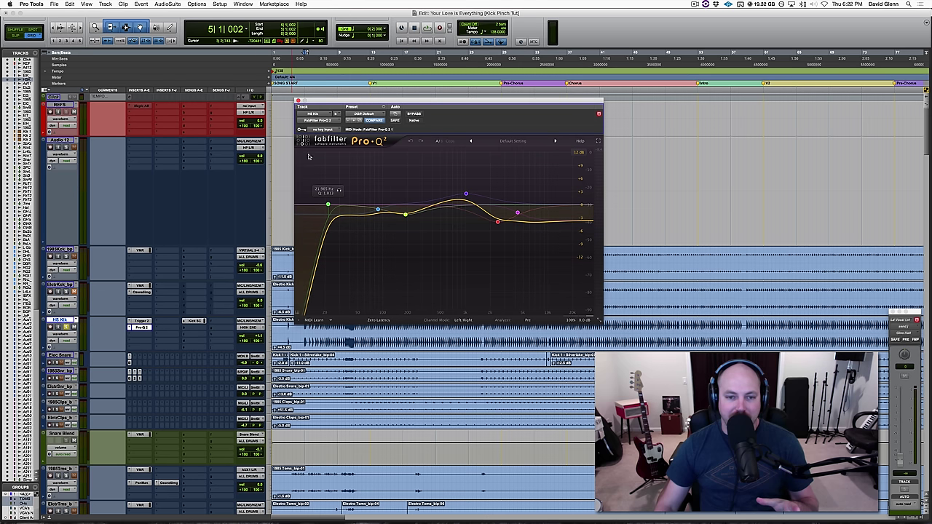
click(298, 100)
click(298, 101)
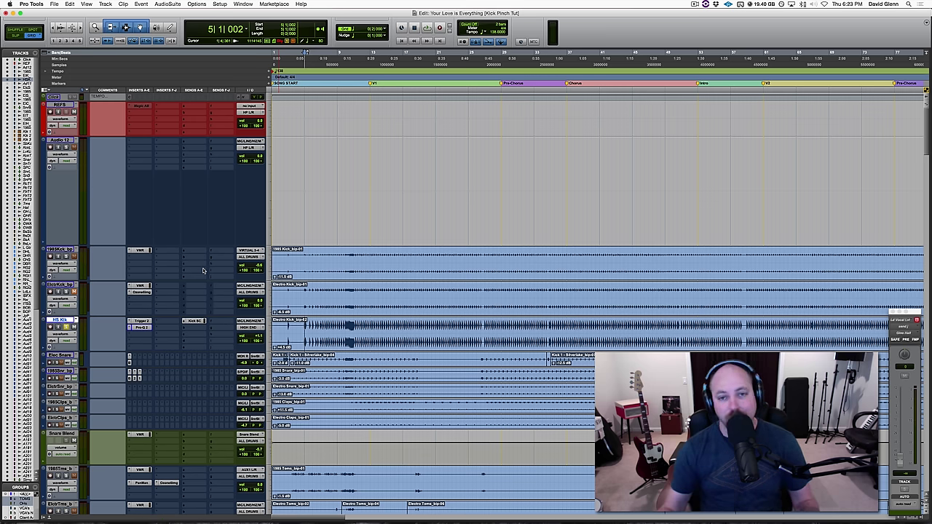
- Reopen HS Kik's Pro-Q 2 to inspect its EQ bands, then close it and zoom out
click(143, 327)
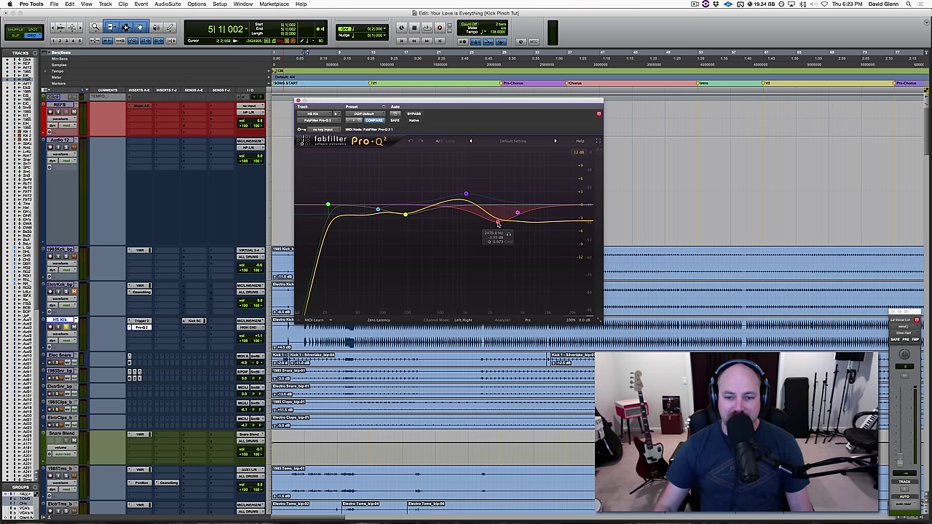
click(298, 101)
key(r)
key(r)
key(r)
key(r)
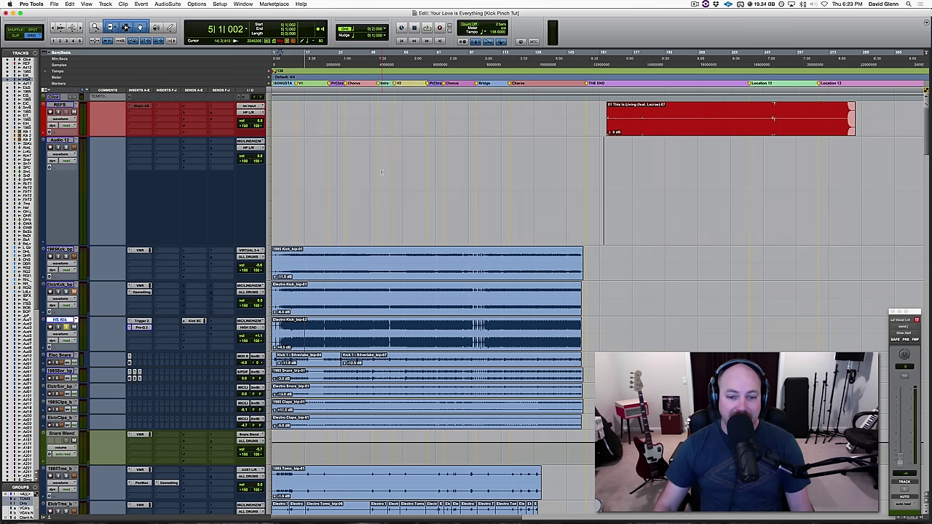
click(420, 323)
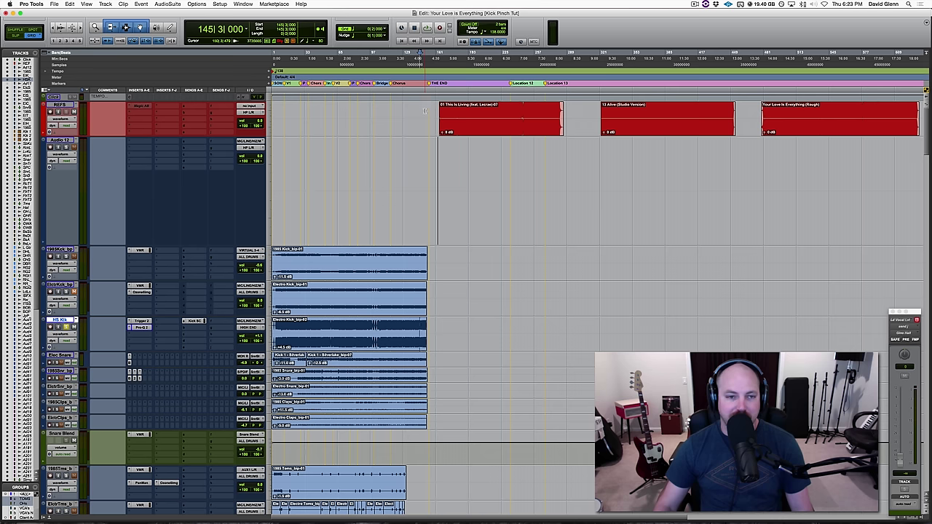
key(space)
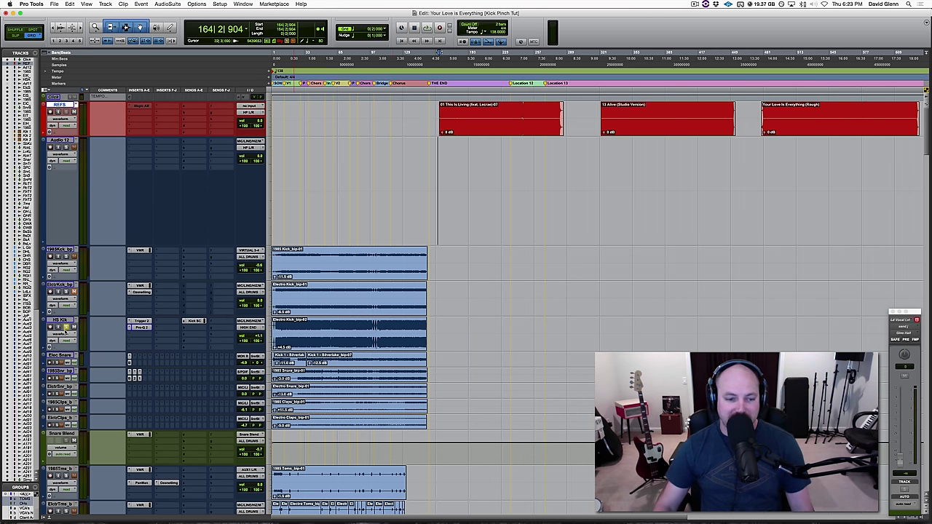
click(416, 328)
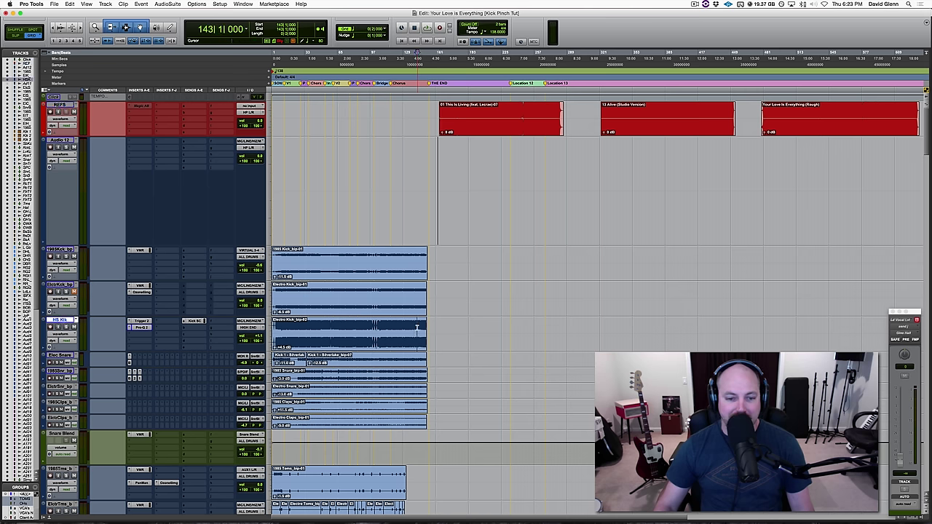